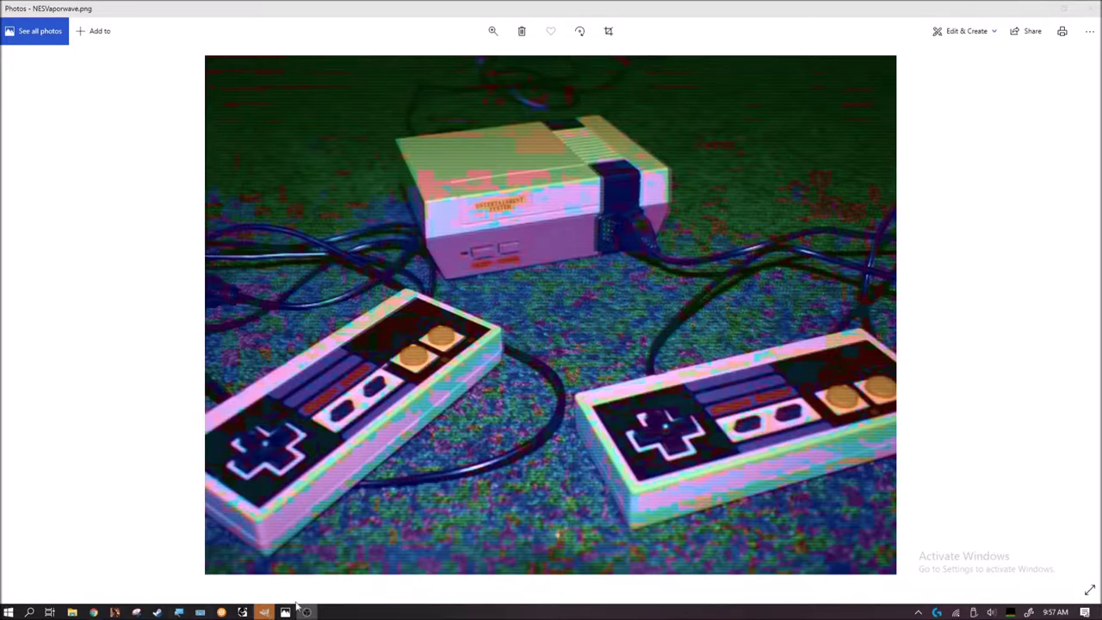
Leave the NESVaporwave.png viewer and bring up the Google homepage in Chrome
click(1037, 8)
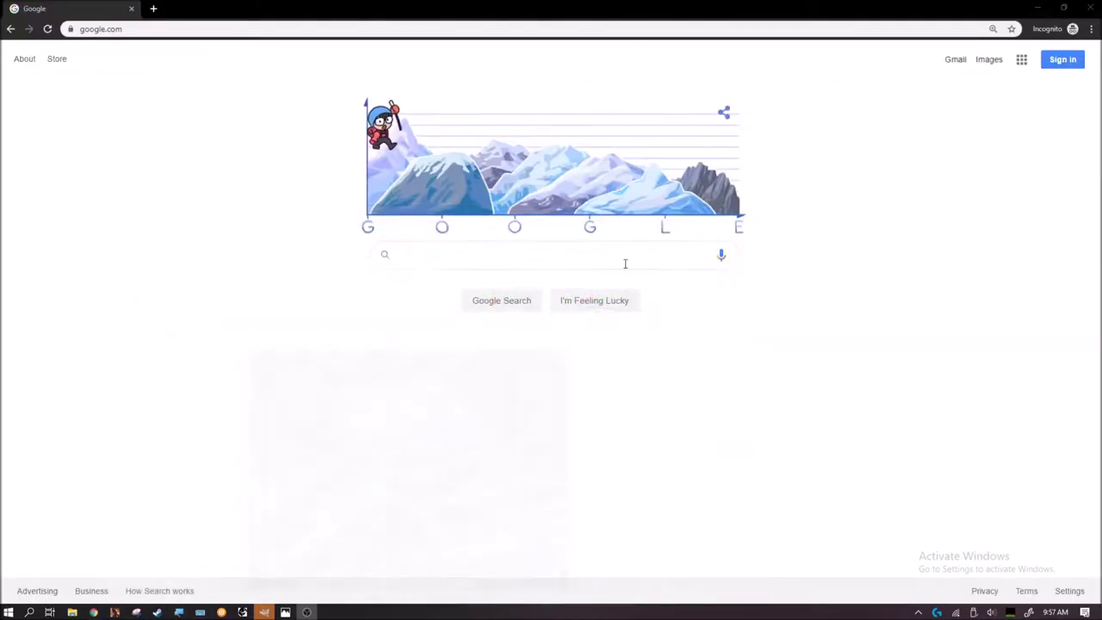
Search Google for 'gimp' and open the official gimp.org site
click(549, 254)
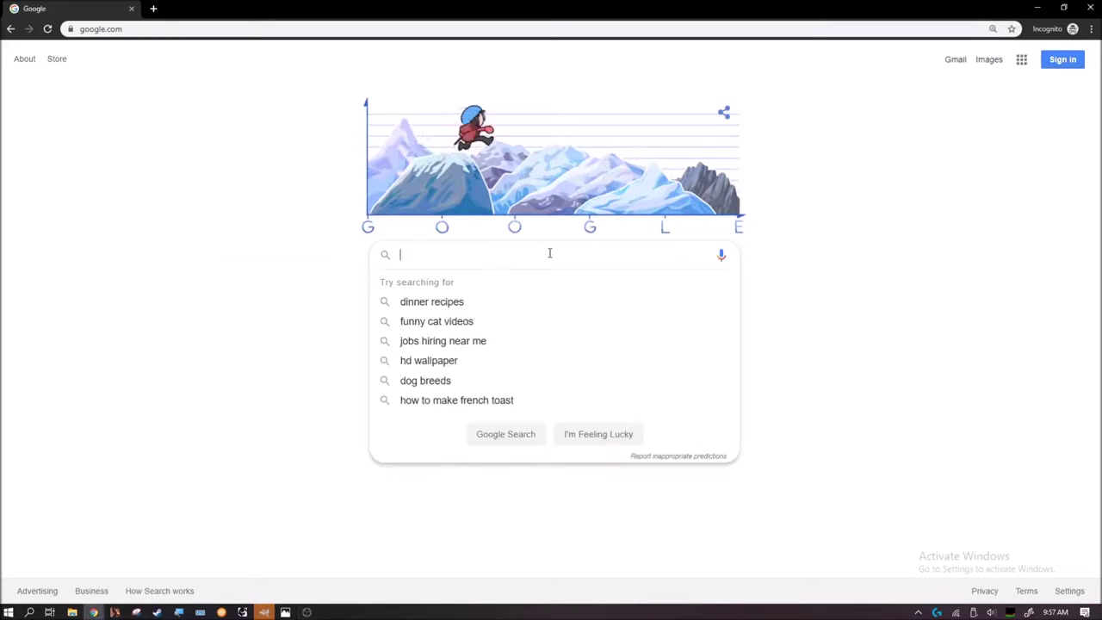
text(gim)
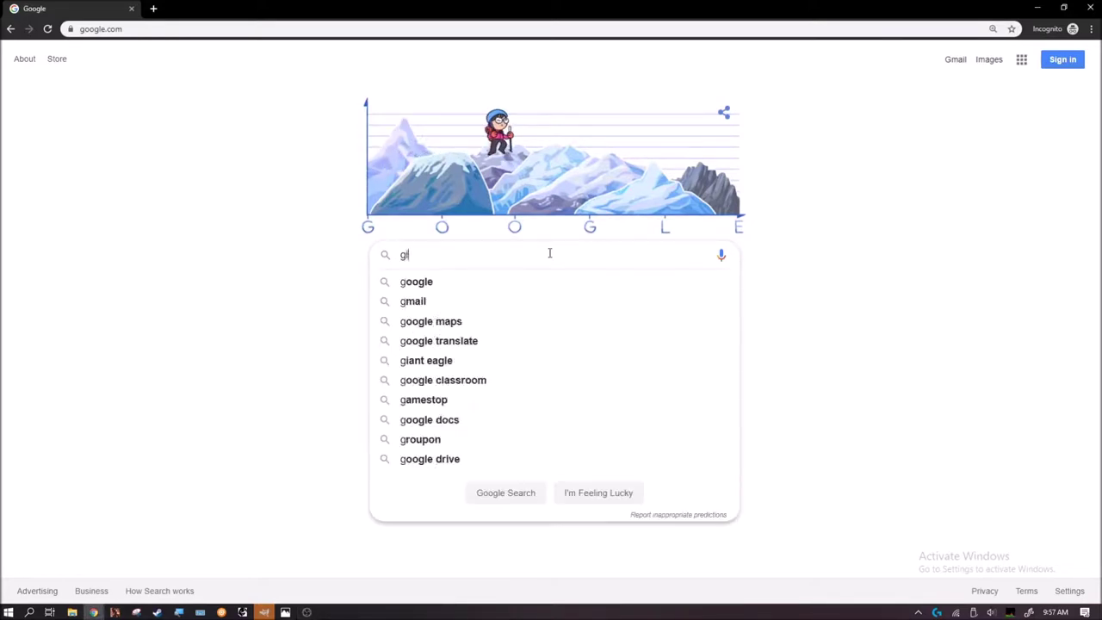
text(p)
key(Return)
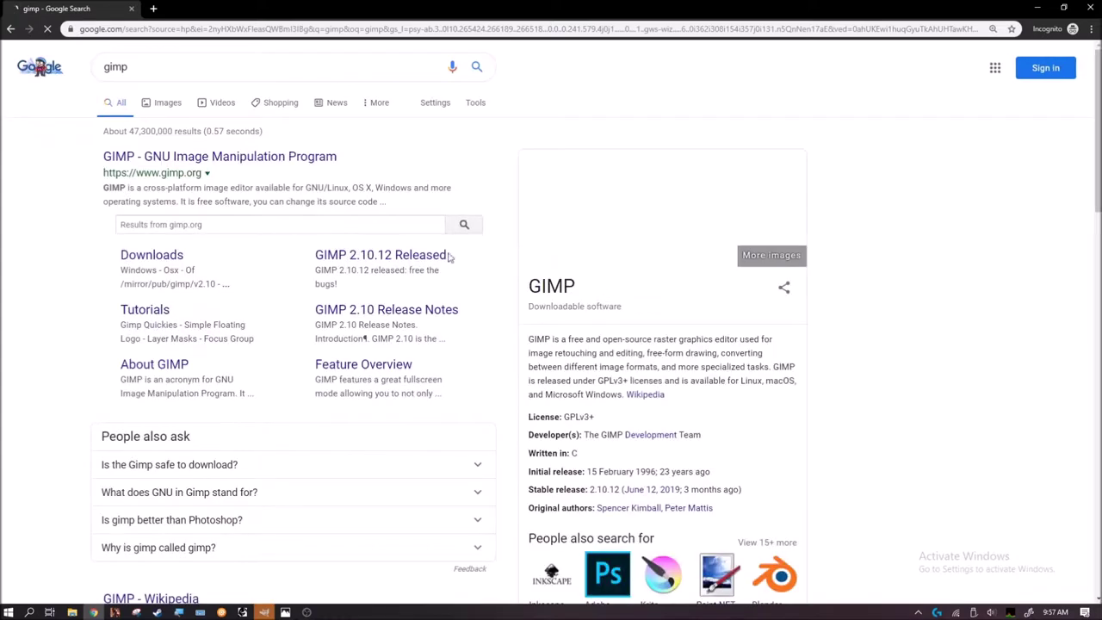
click(314, 159)
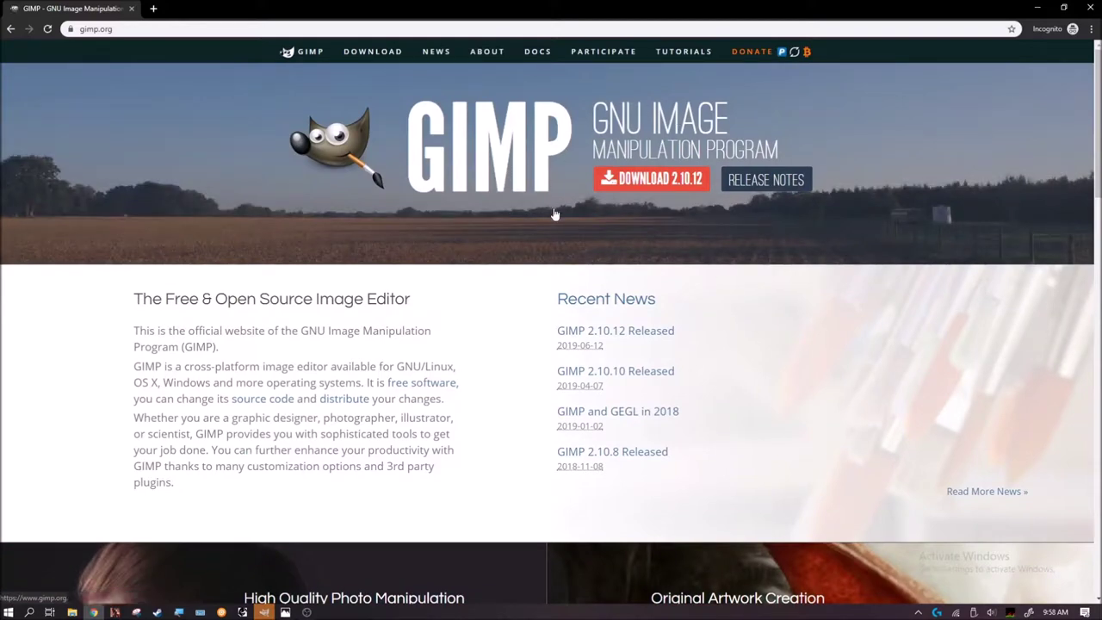
Briefly check the finished vaporwave NES image in GIMP, then return to gimp.org in Chrome
key(alt+Tab)
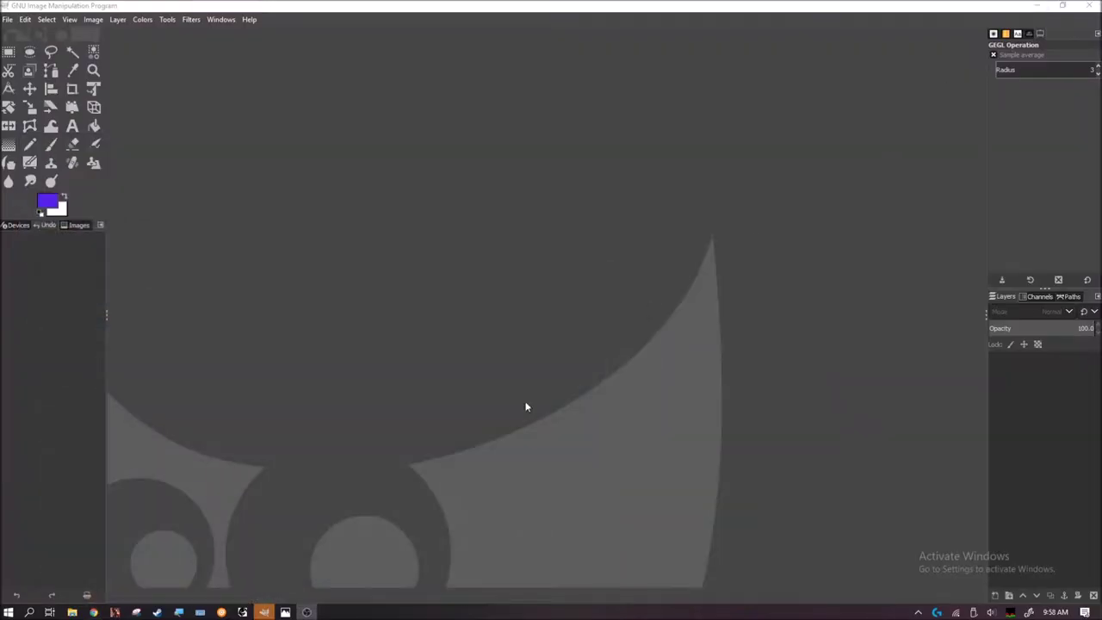
click(285, 611)
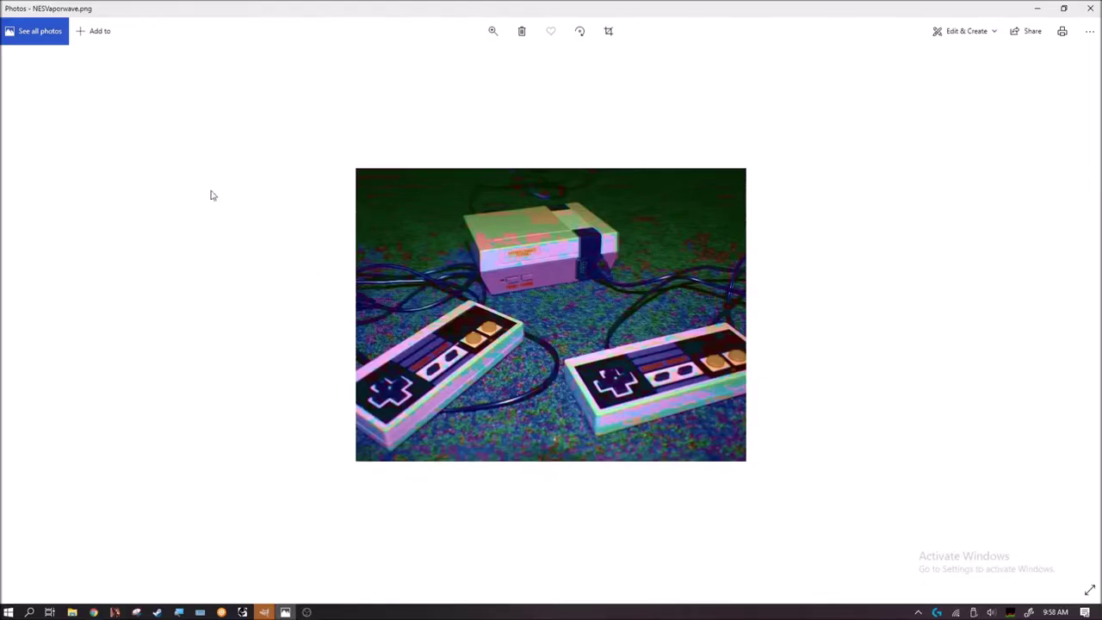
click(1038, 7)
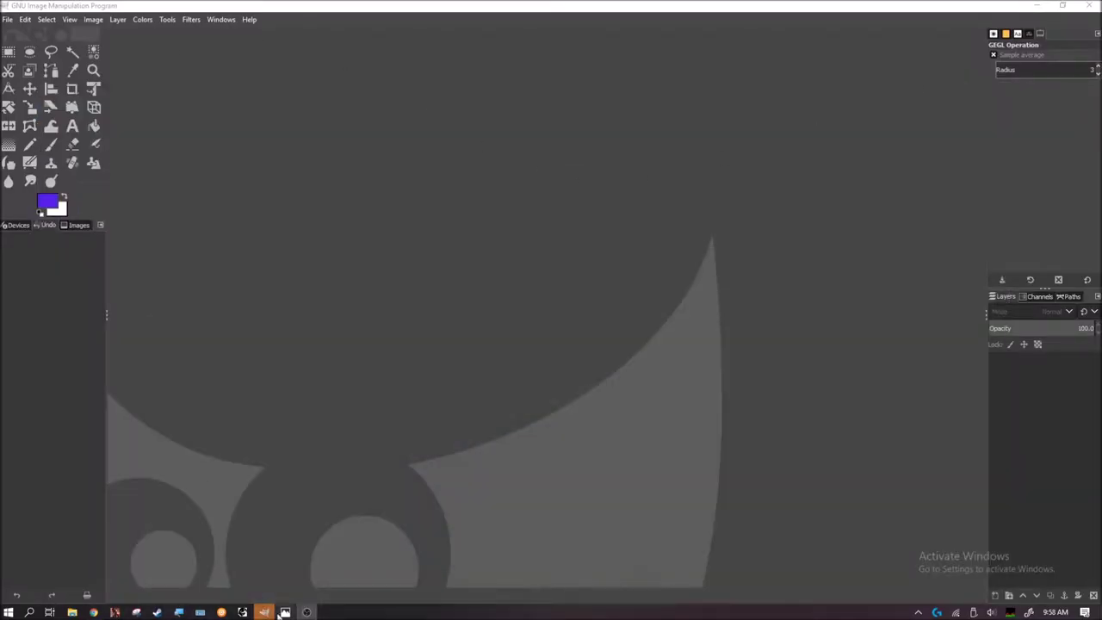
click(93, 612)
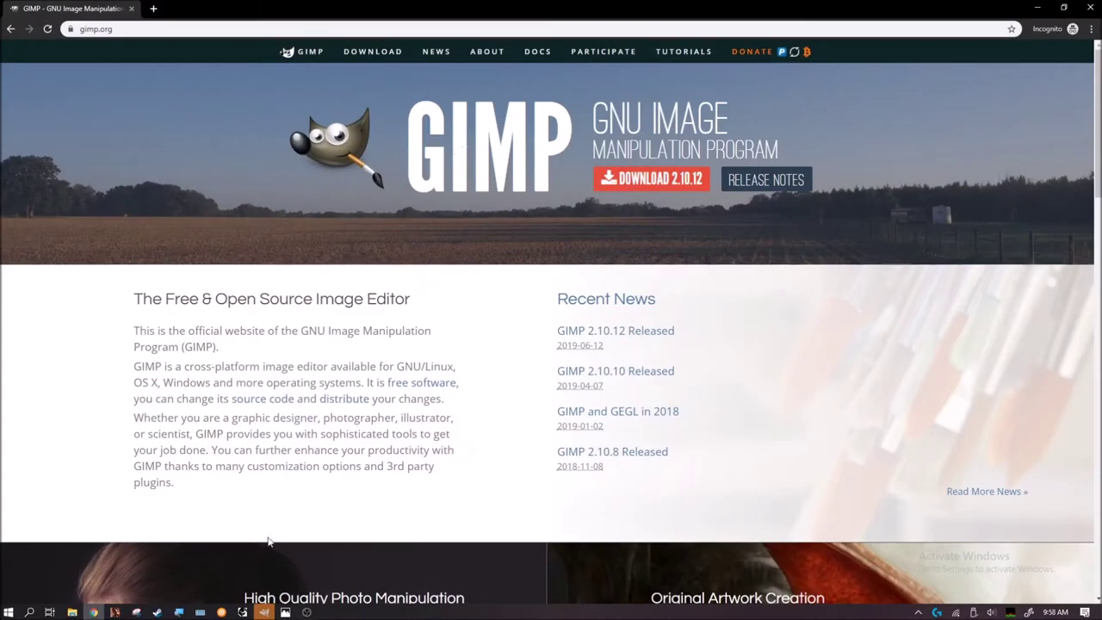
Search Google Images for '90s', filtered to images labeled for reuse with modification
click(245, 26)
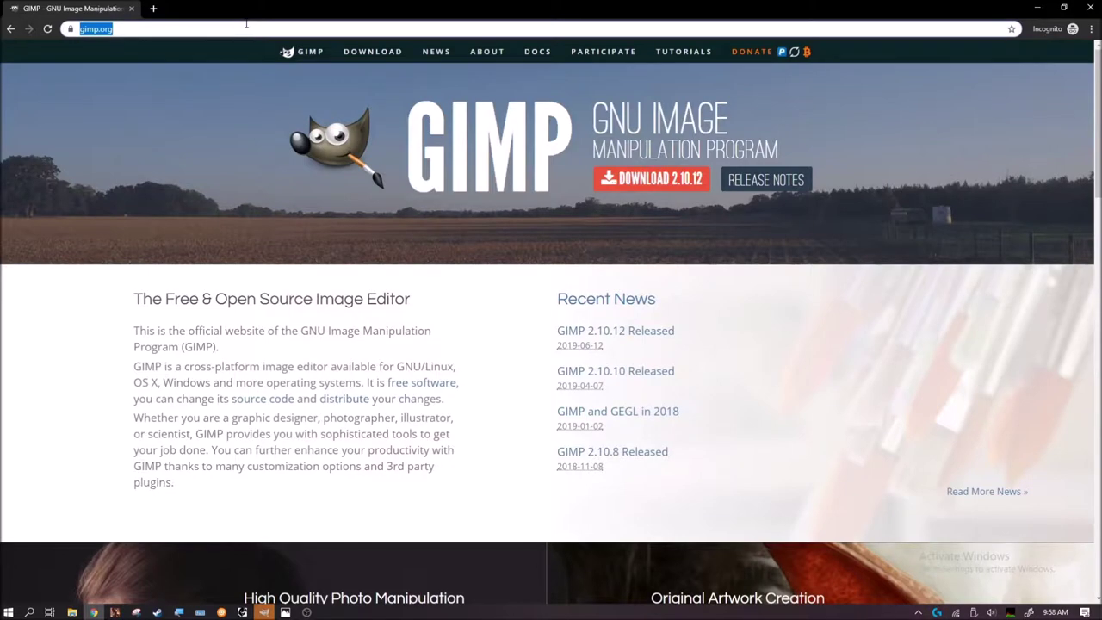
text(90s)
key(Return)
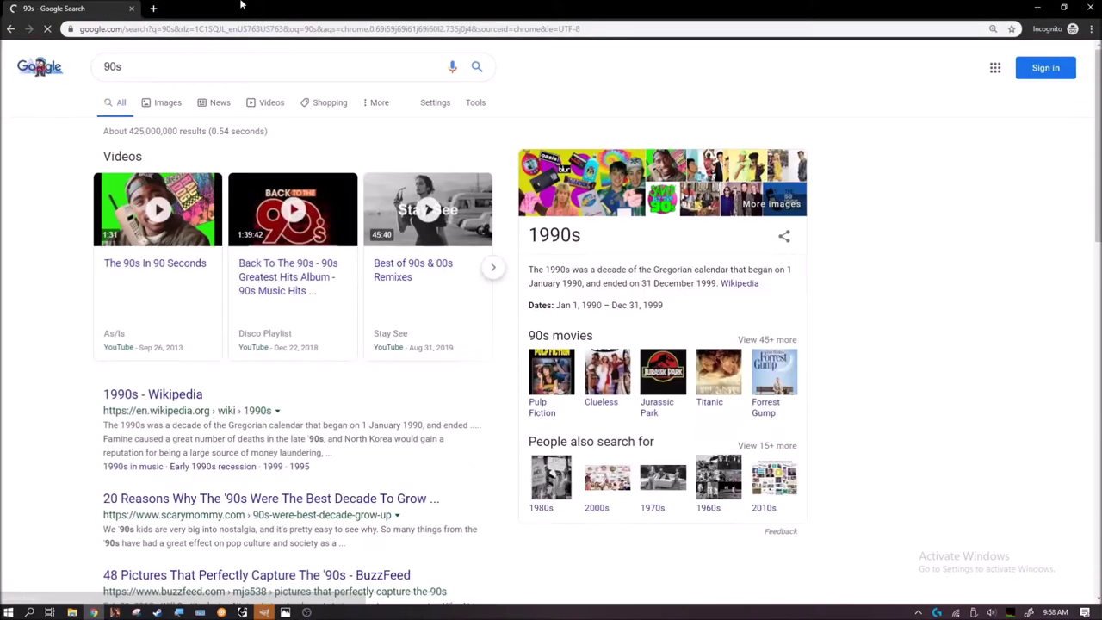
click(166, 107)
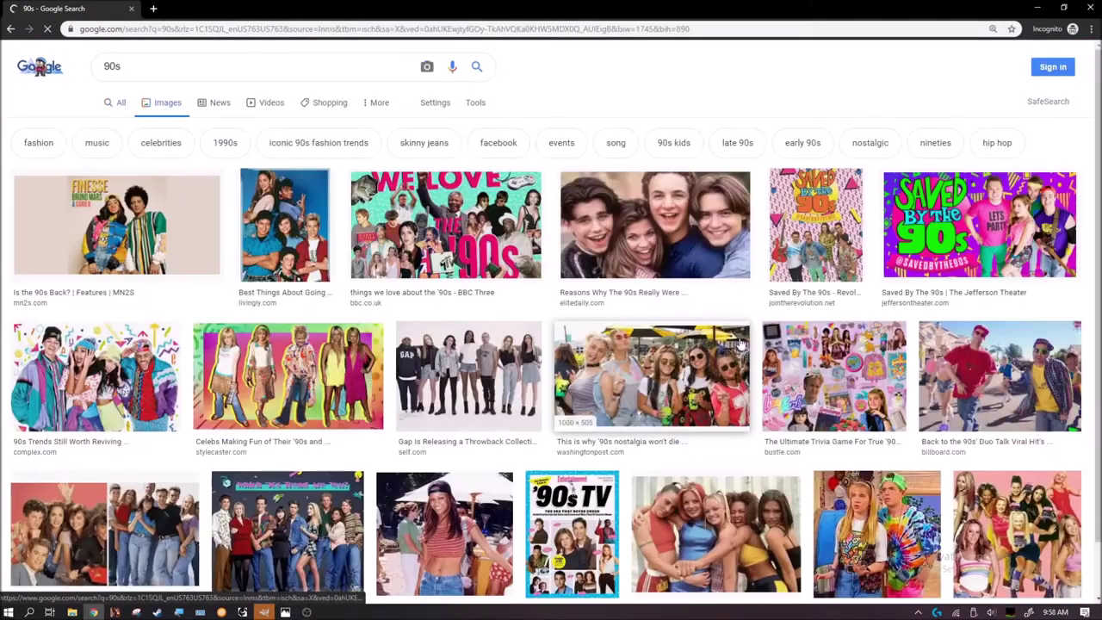
click(472, 103)
click(186, 127)
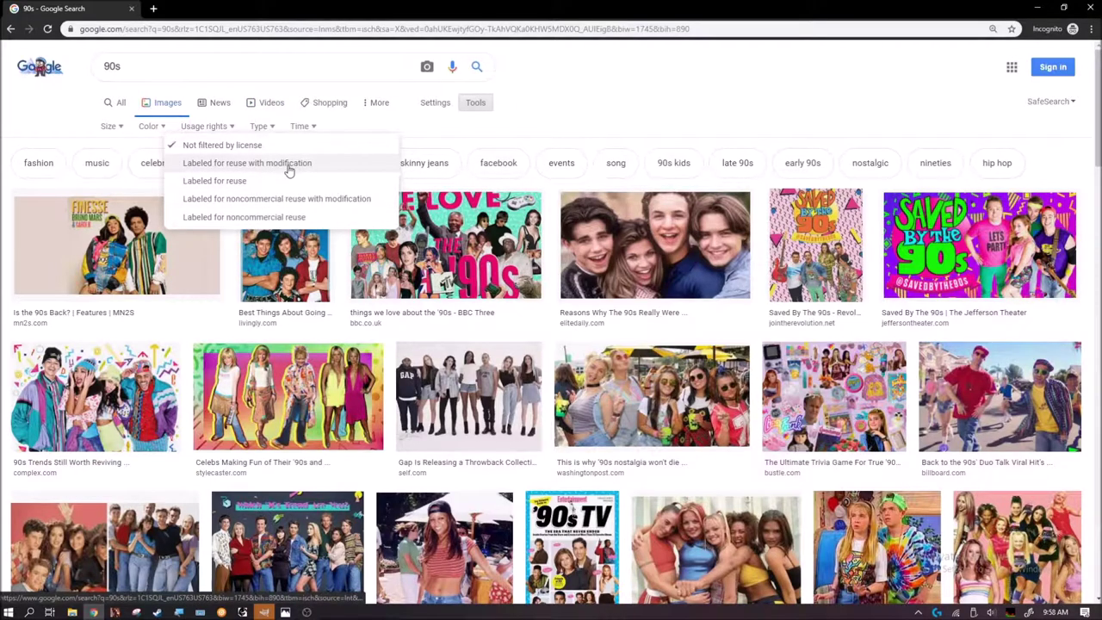
click(339, 170)
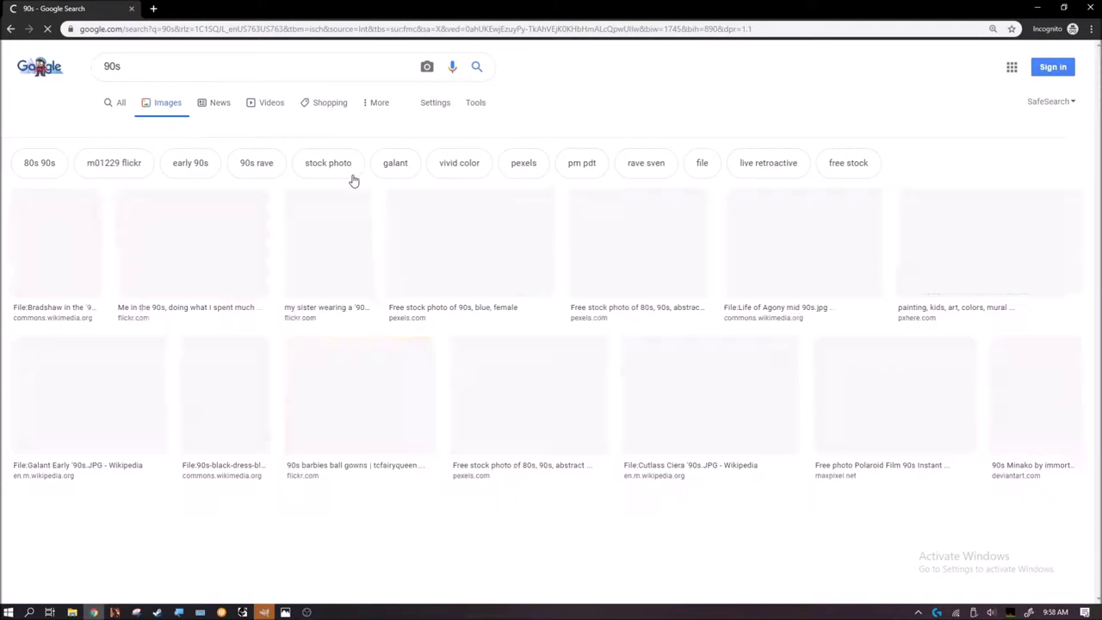
Preview the NES Classic console photo and open its Max Pixel source page
scroll(628, 308, down, 10)
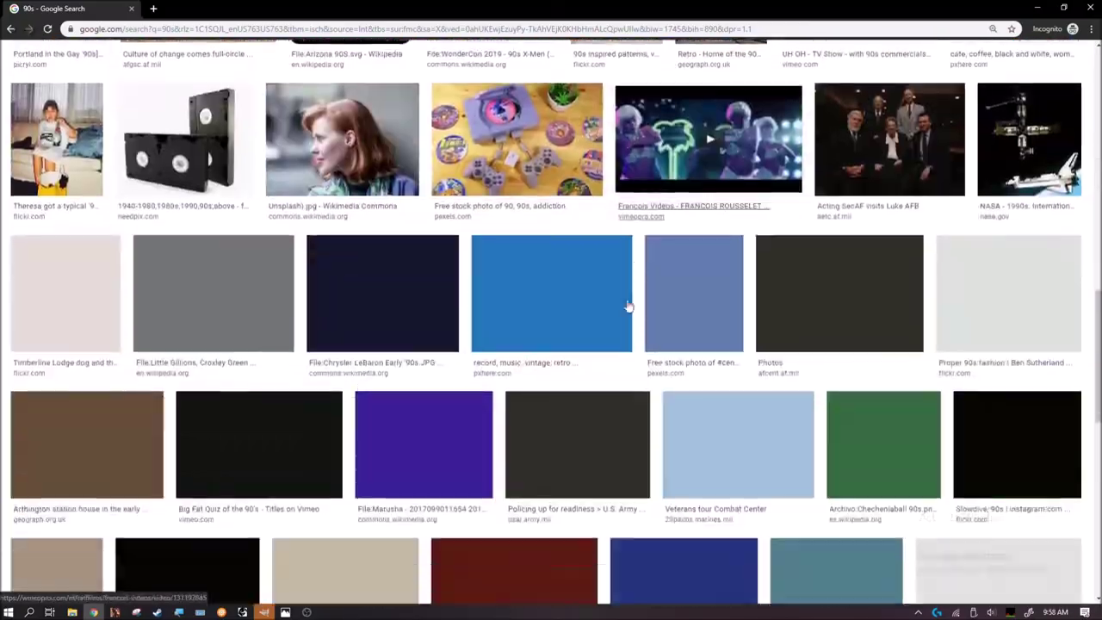
scroll(628, 308, up, 10)
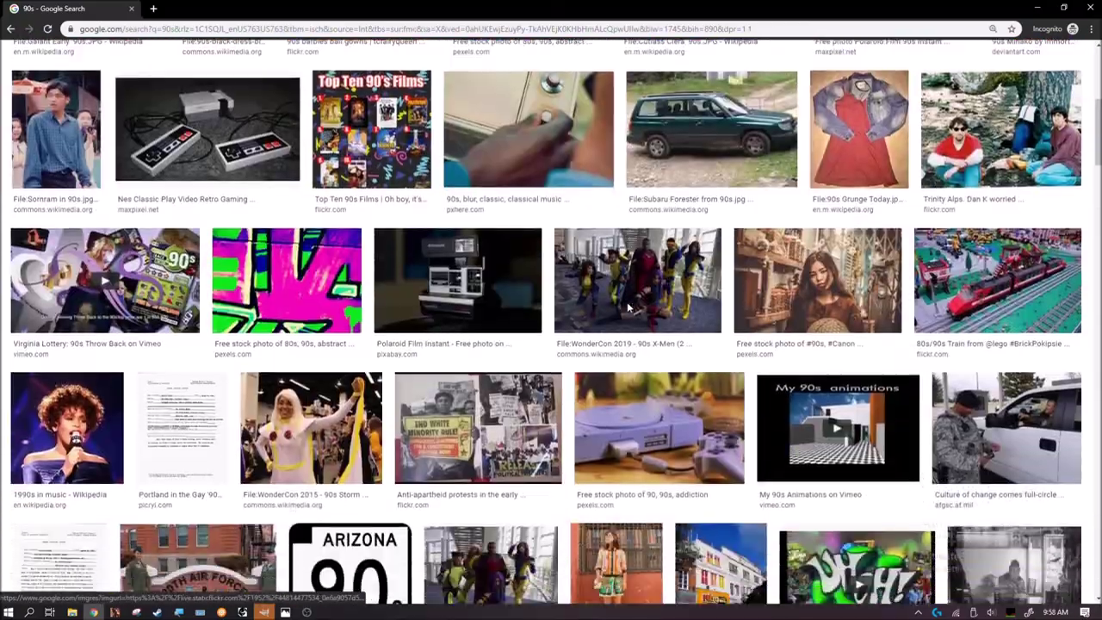
scroll(628, 308, up, 1)
scroll(659, 445, down, 1)
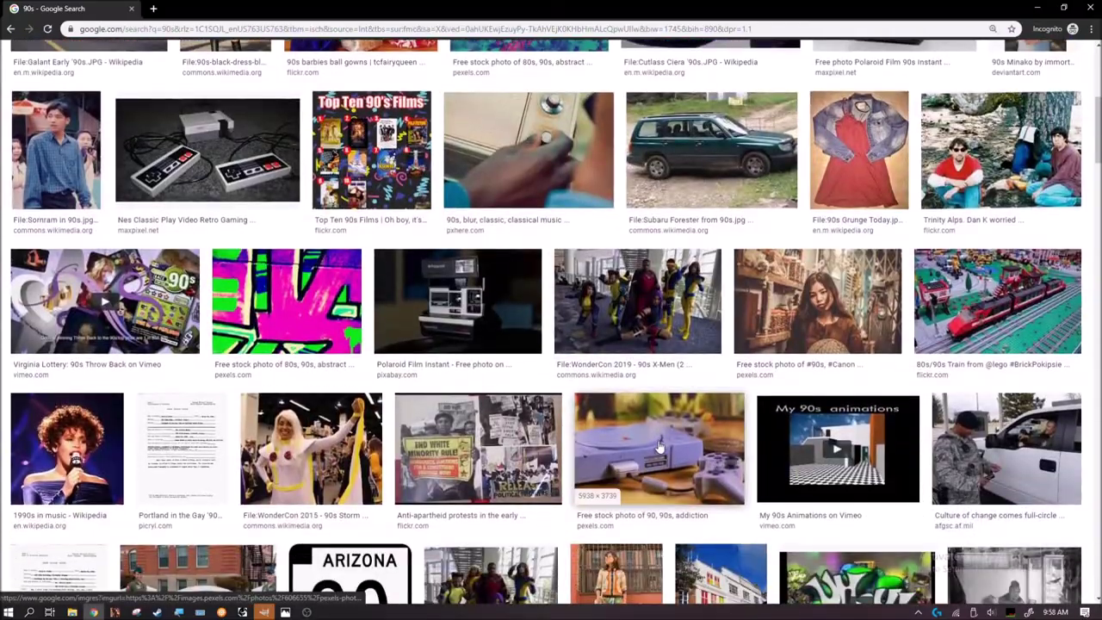
scroll(658, 445, up, 3)
click(292, 452)
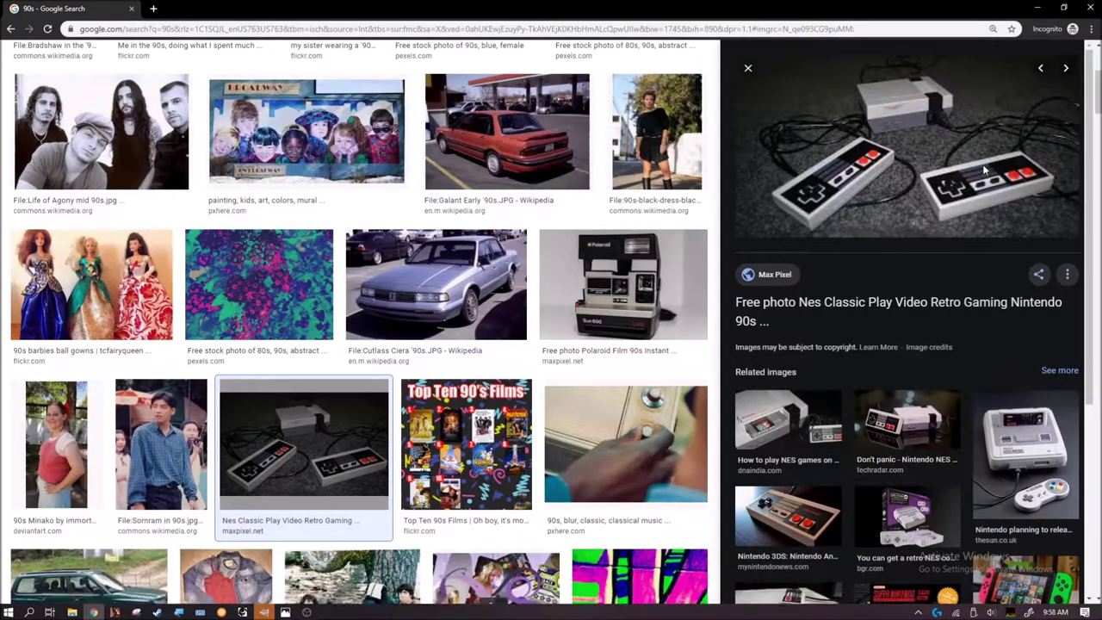
click(1008, 143)
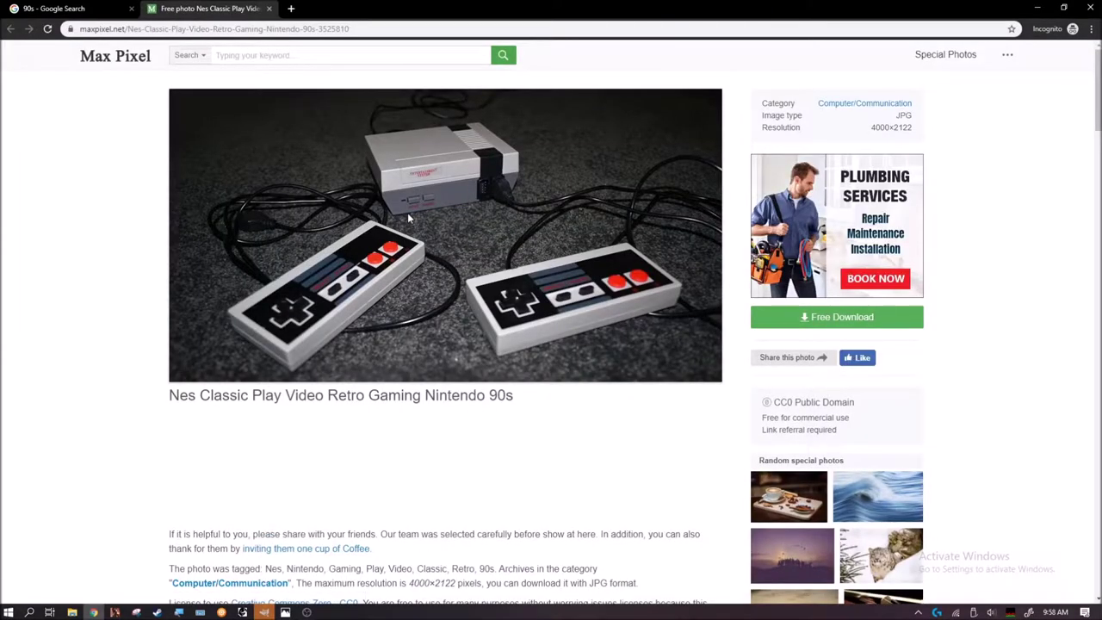
Save the Max Pixel NES photo to Downloads as NES.jpg and open it in Photos
right_click(413, 234)
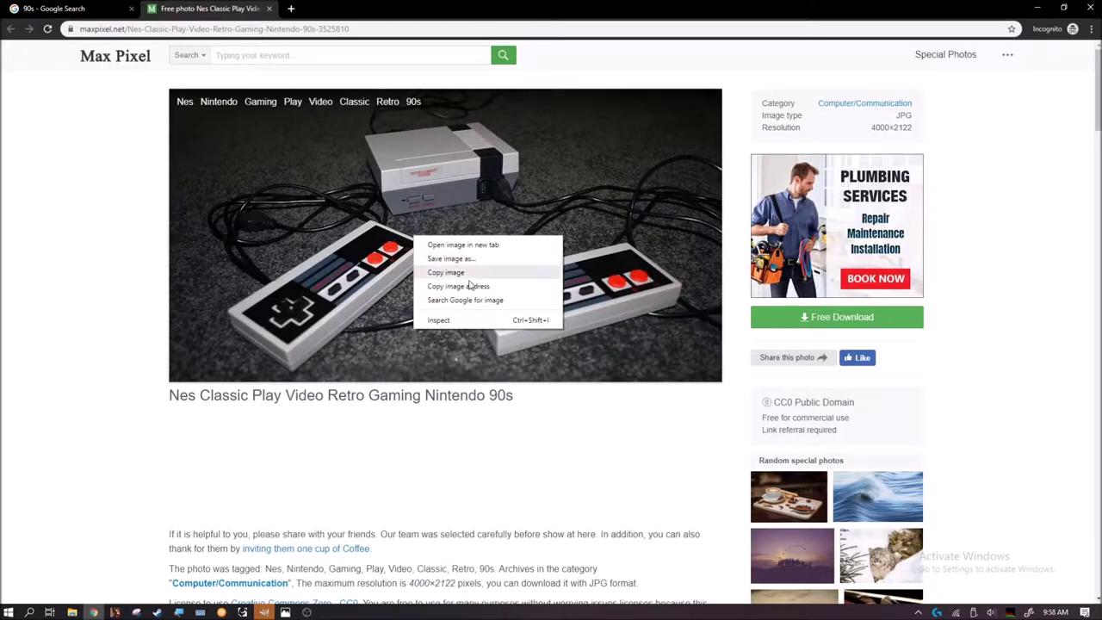
click(451, 259)
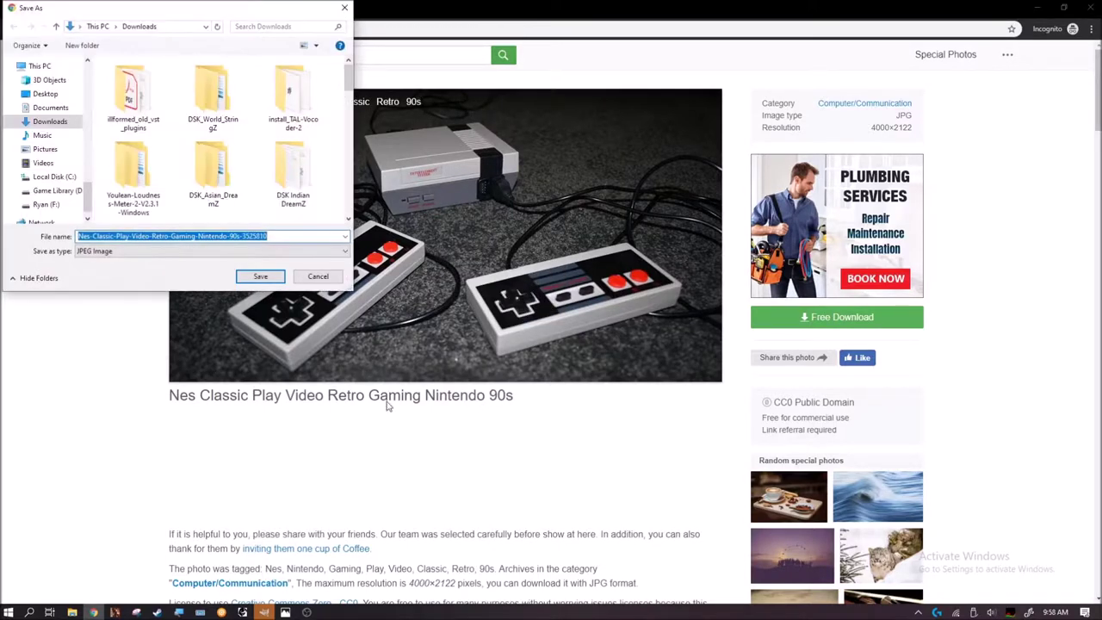
text(NES)
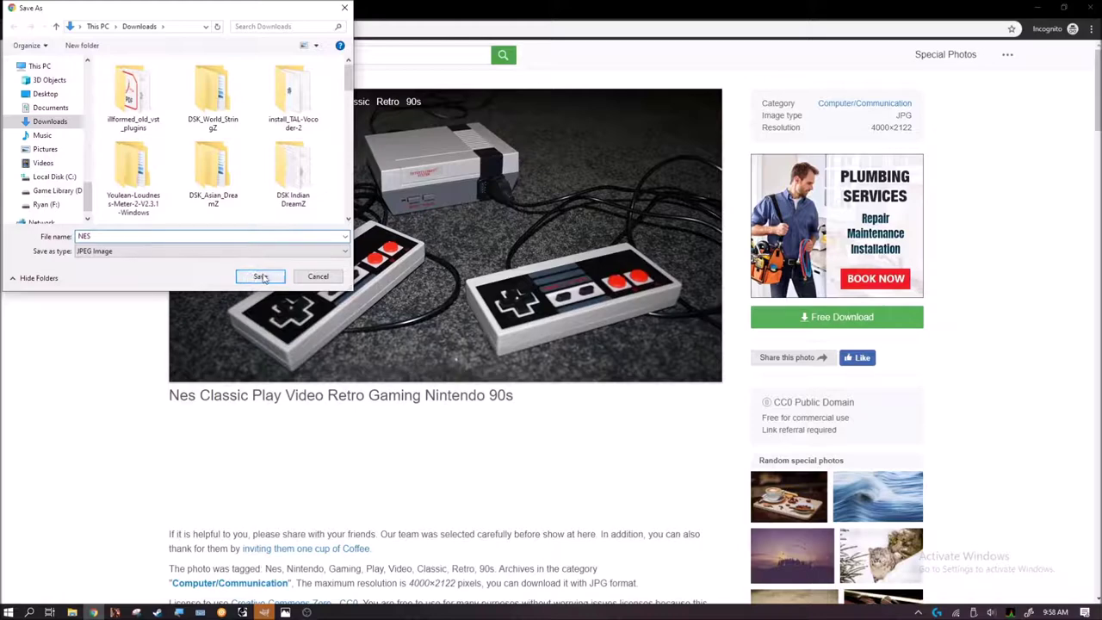
click(265, 276)
click(320, 559)
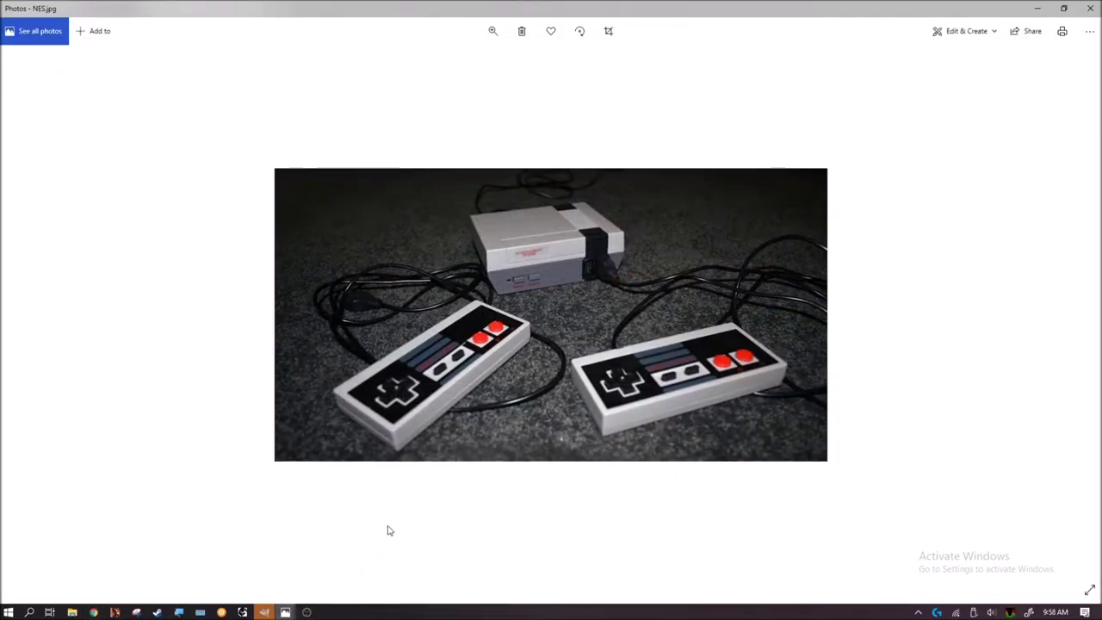
Crop NES.jpg to a 4:3 aspect ratio and save over the original
click(974, 34)
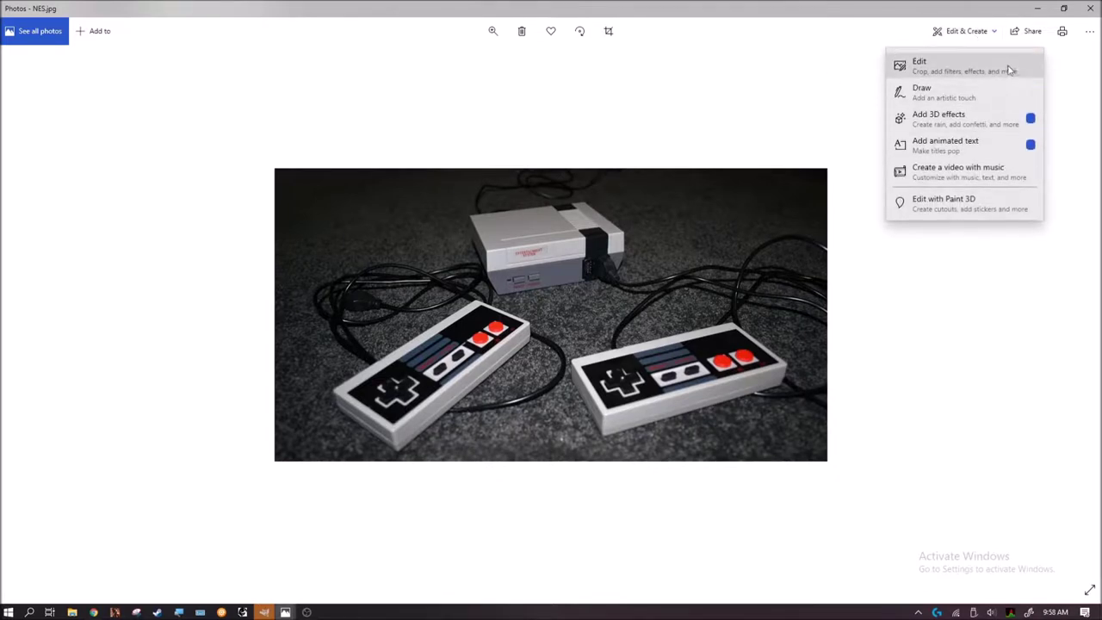
click(703, 110)
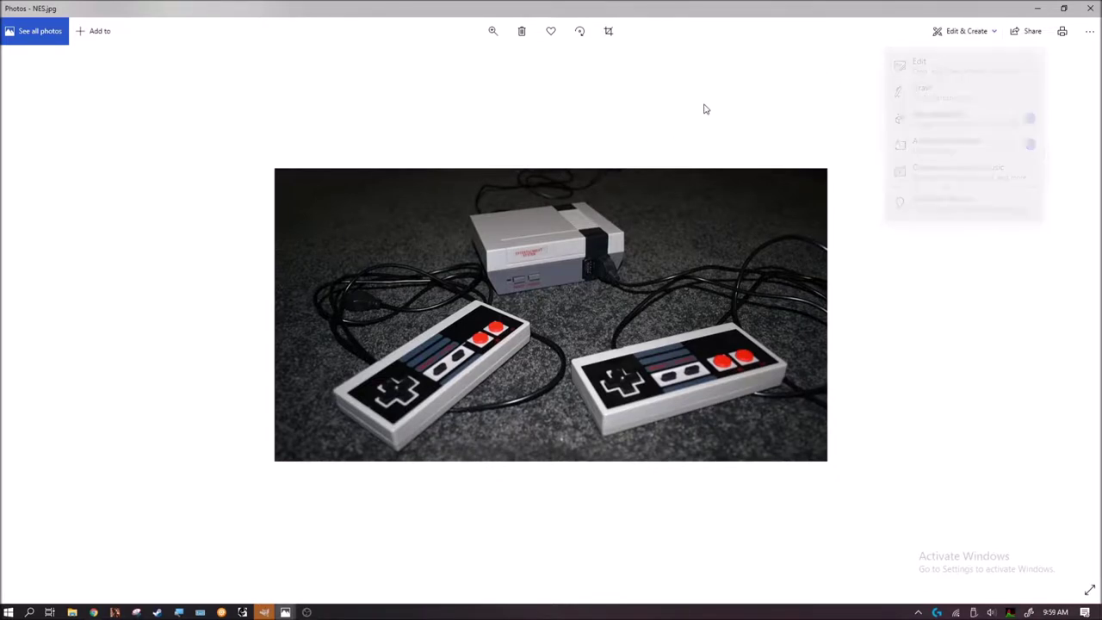
click(608, 31)
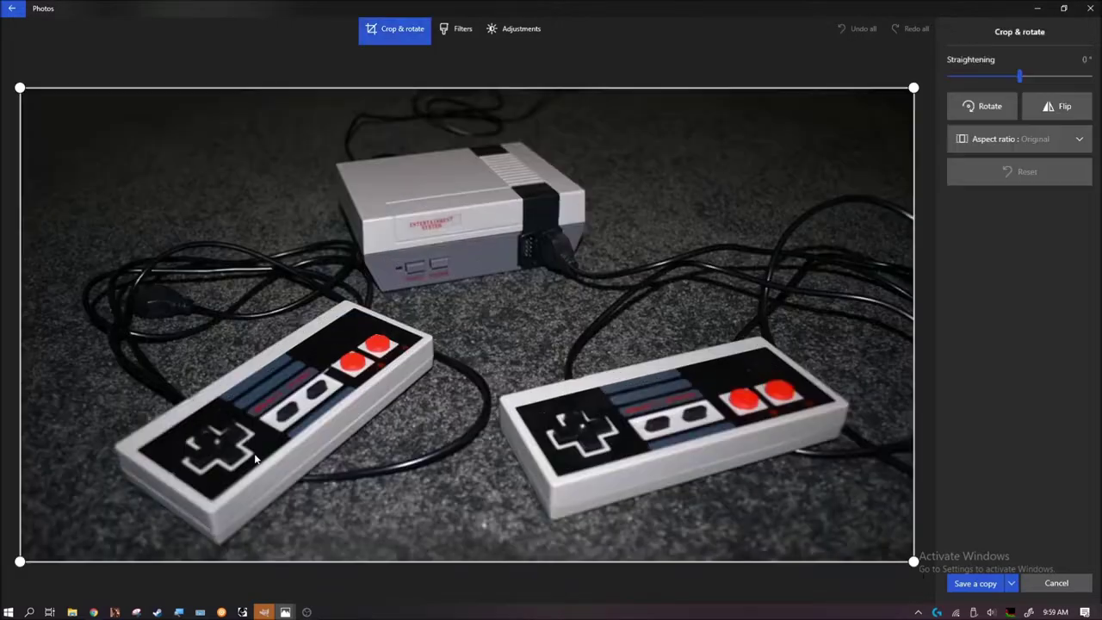
click(1052, 145)
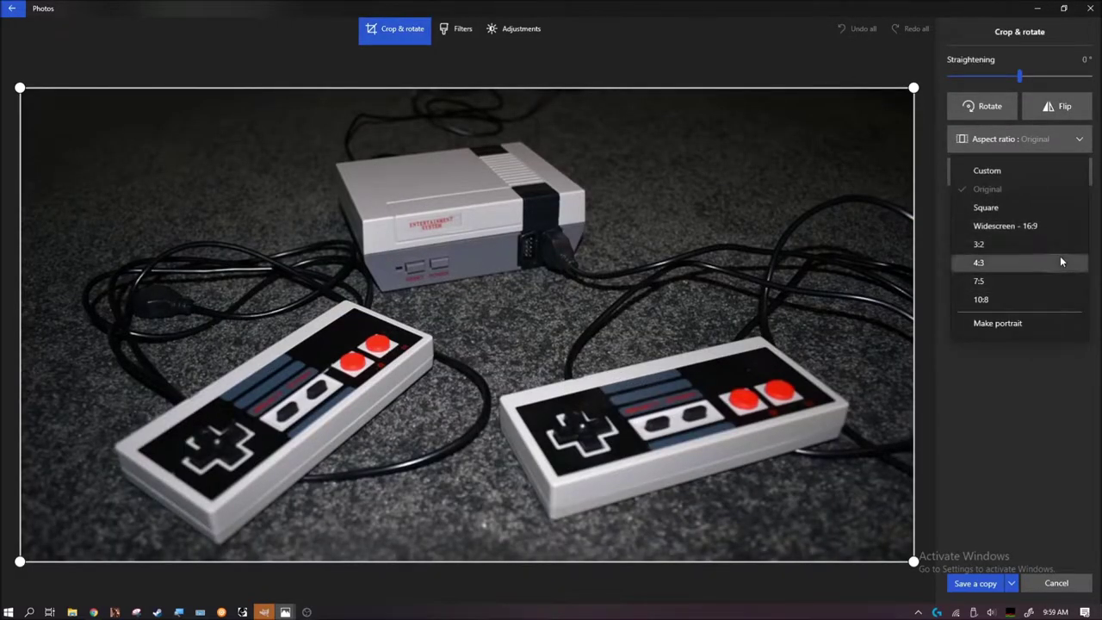
click(1061, 262)
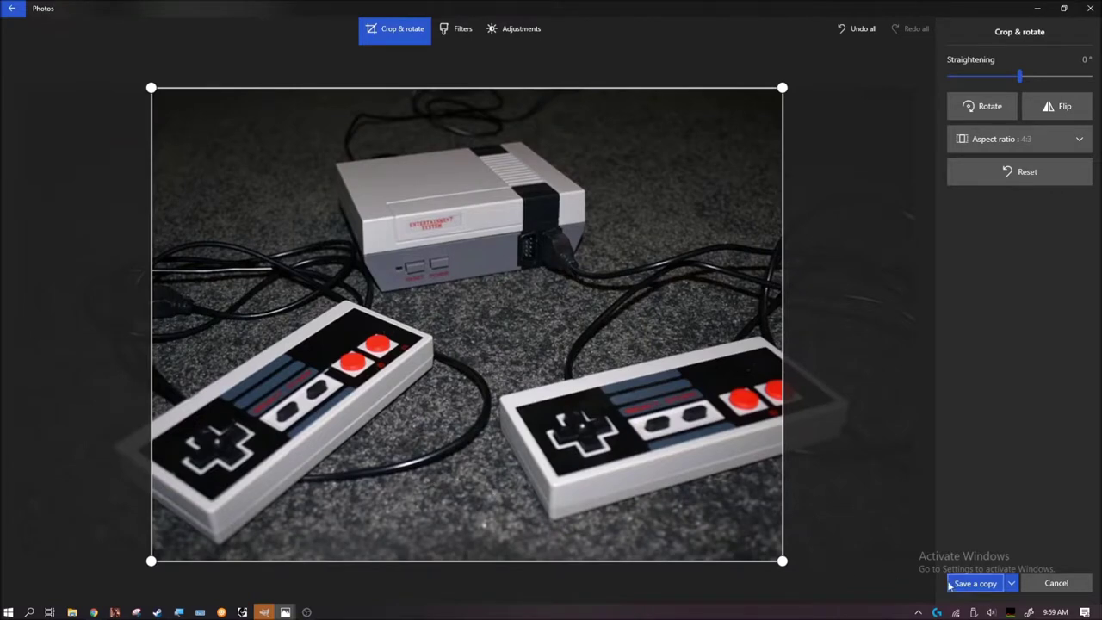
click(1012, 583)
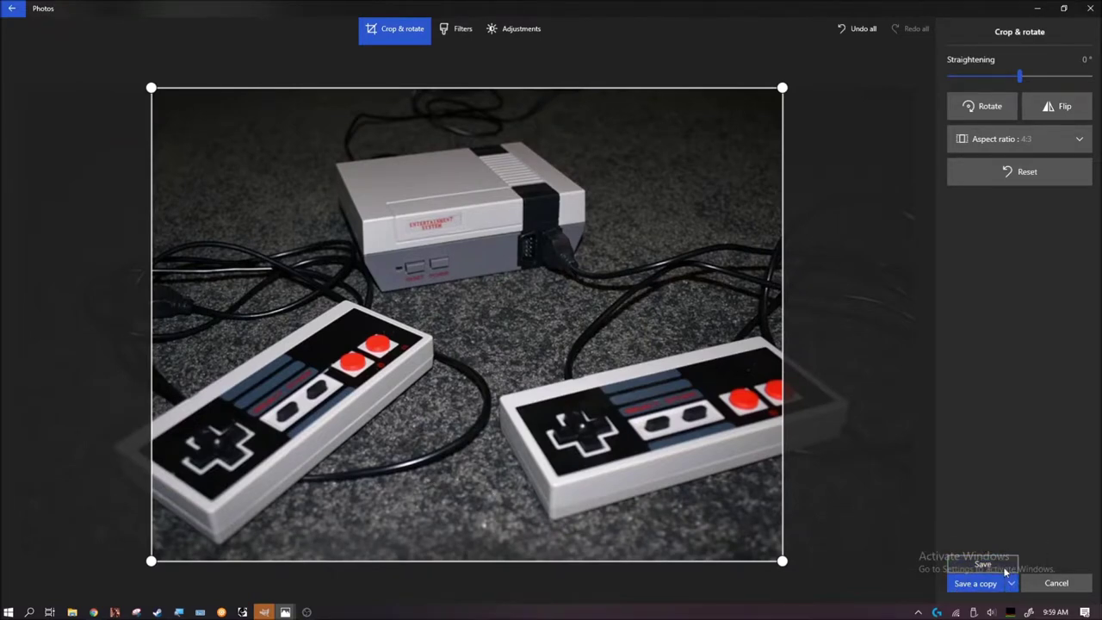
click(997, 589)
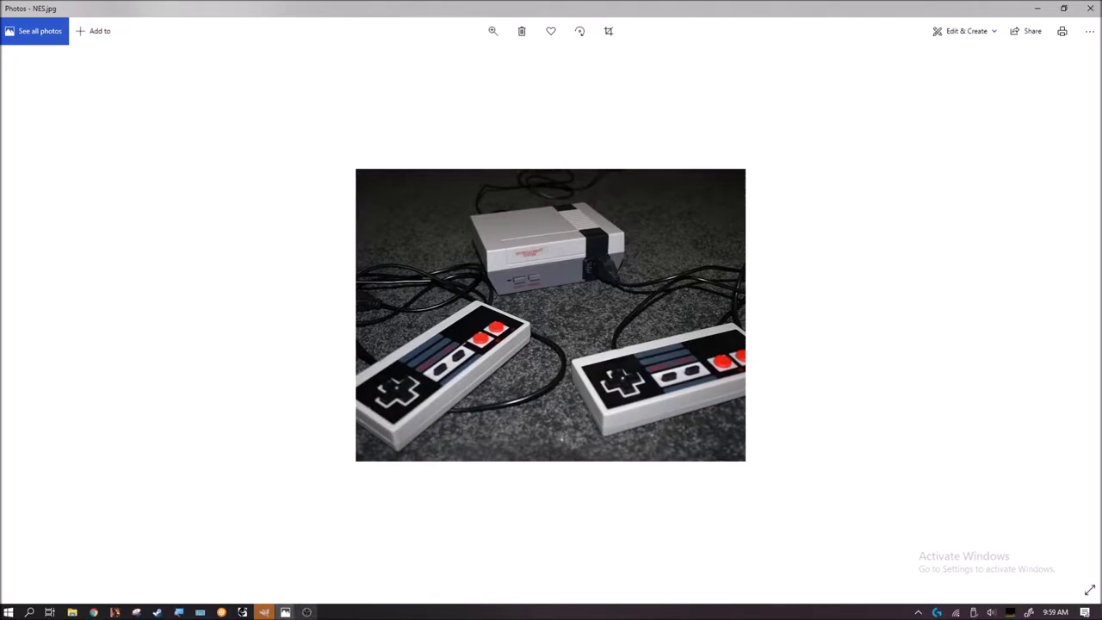
Open the cropped NES.jpg in GIMP using Open with from Photos
right_click(510, 356)
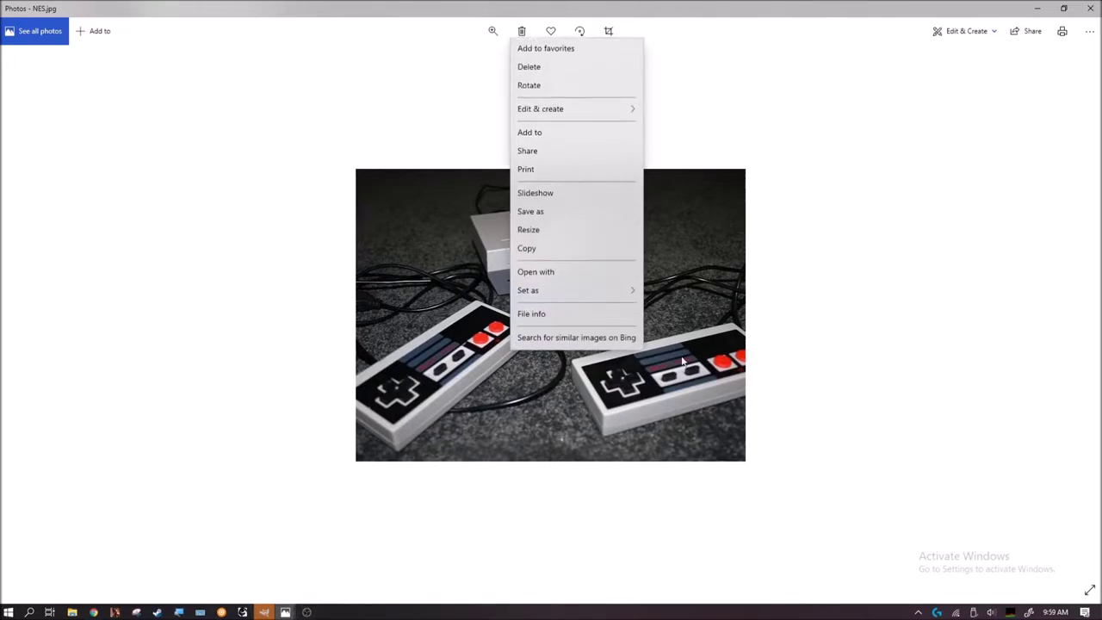
mouse_move(638, 295)
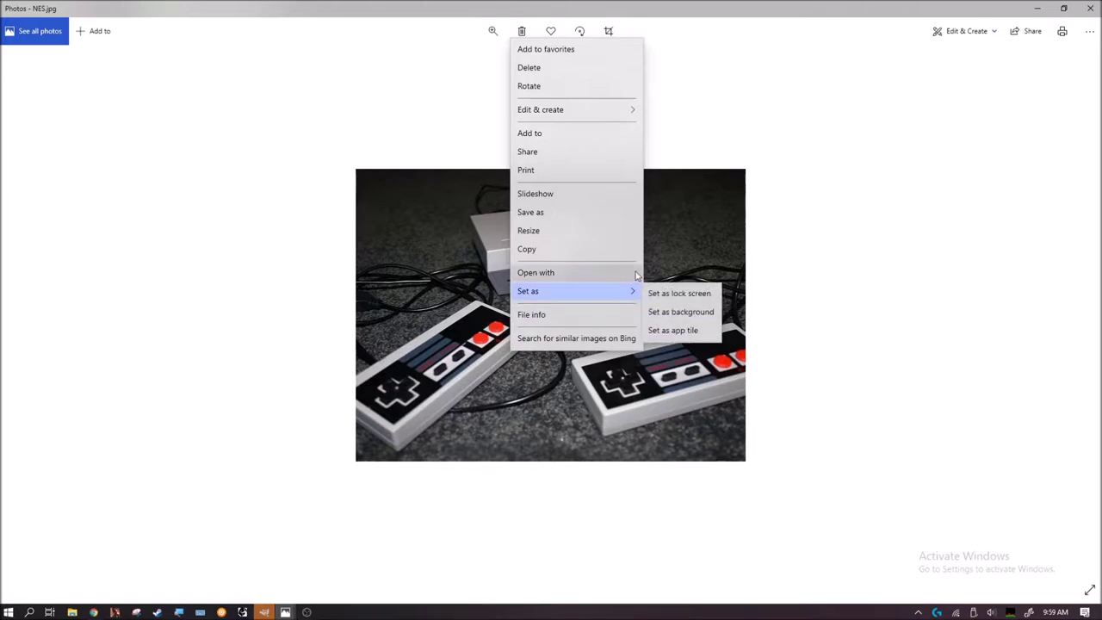
click(689, 313)
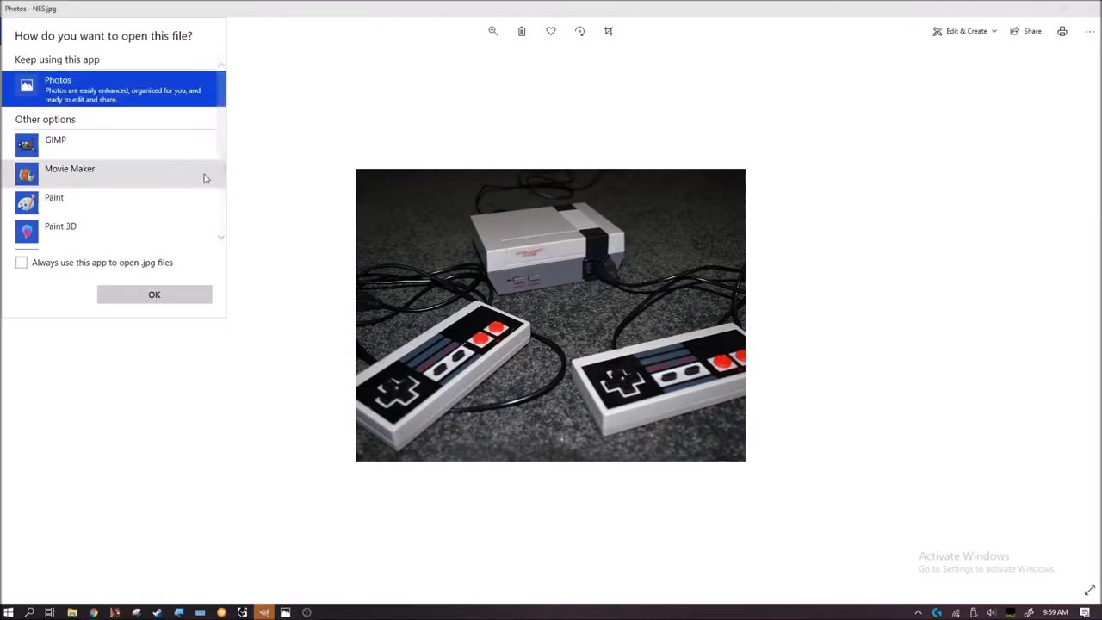
click(145, 148)
click(185, 294)
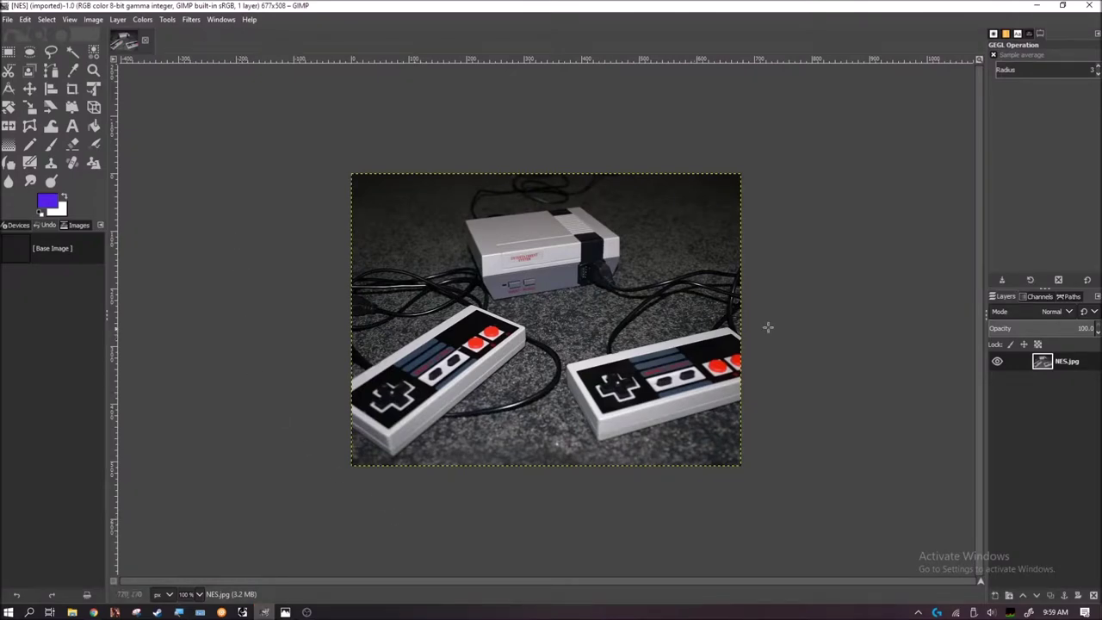
Apply Hue-Chroma with chroma 34.30 and hue 2.09 to NES.jpg
scroll(656, 310, up, 2)
scroll(656, 310, down, 1)
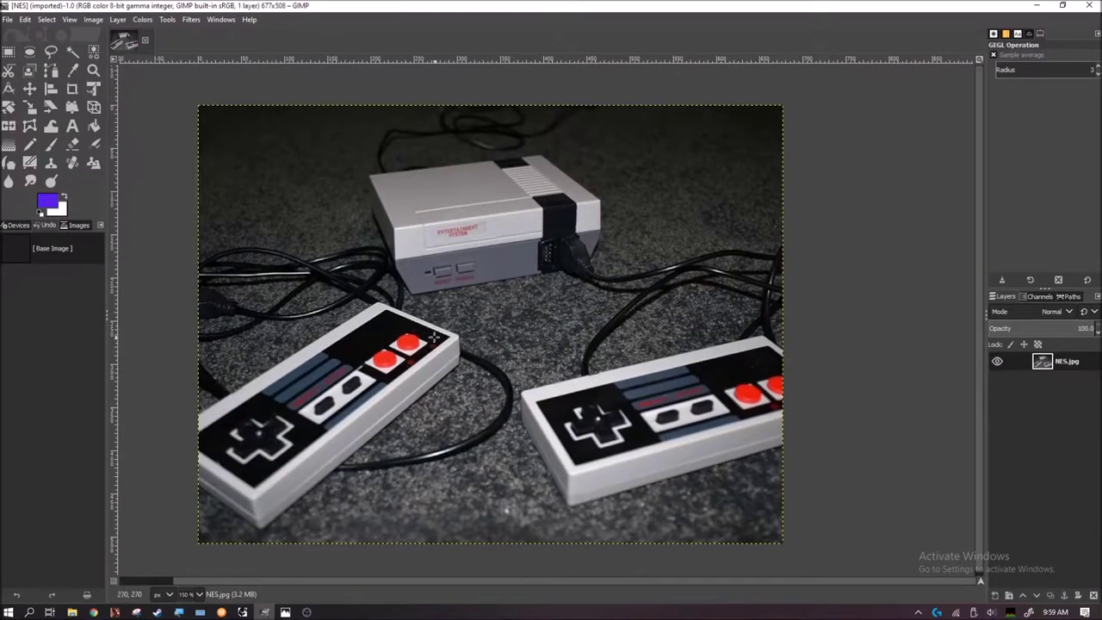
click(142, 20)
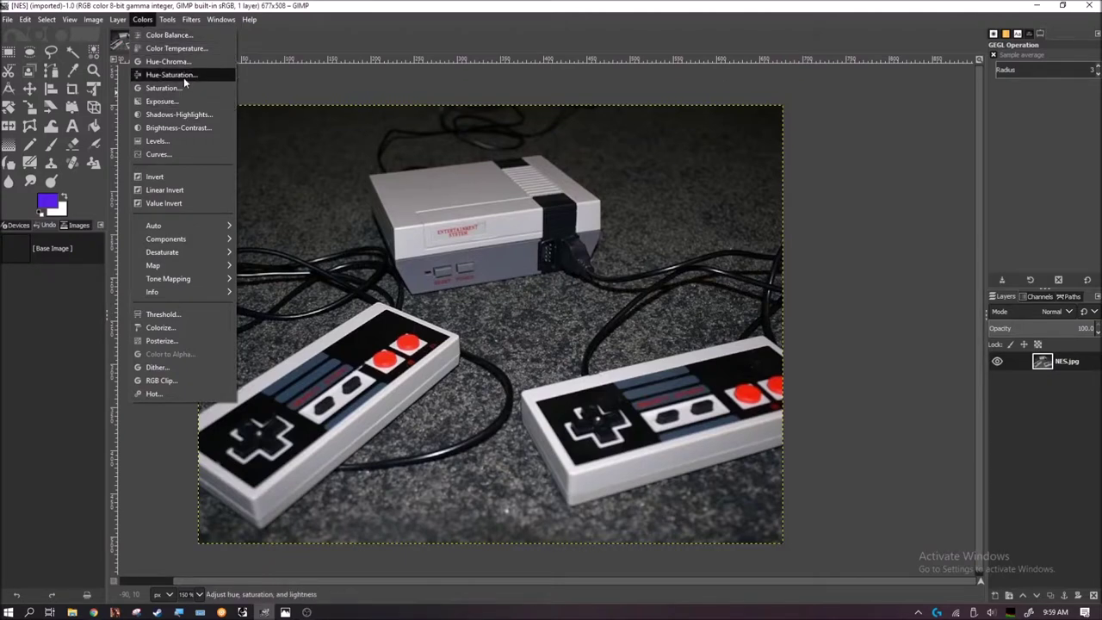
click(199, 62)
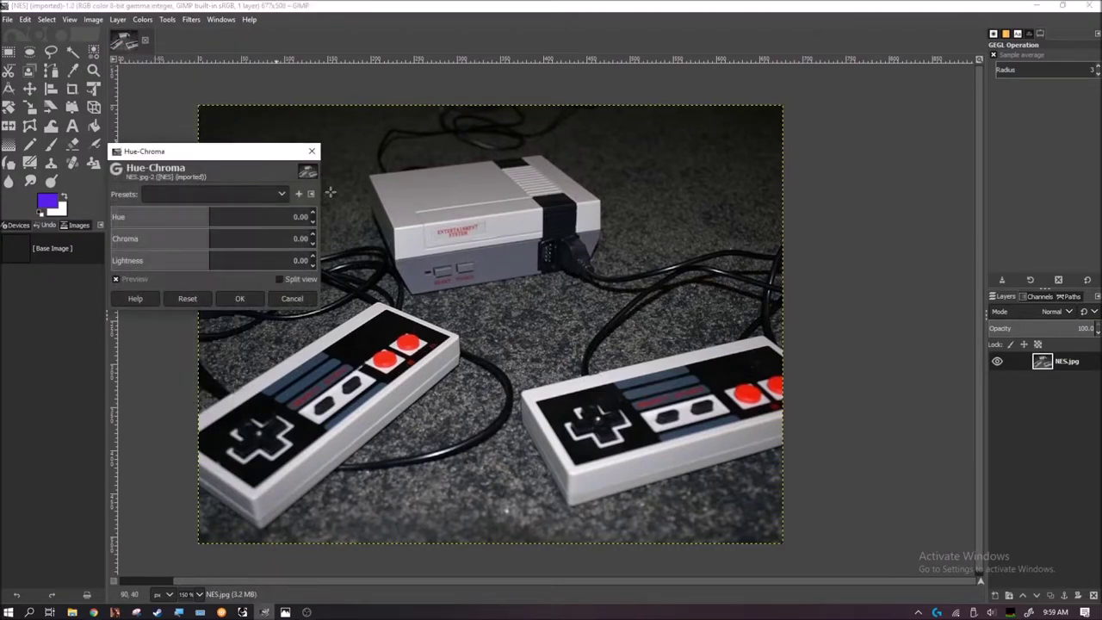
drag(215, 238, 238, 240)
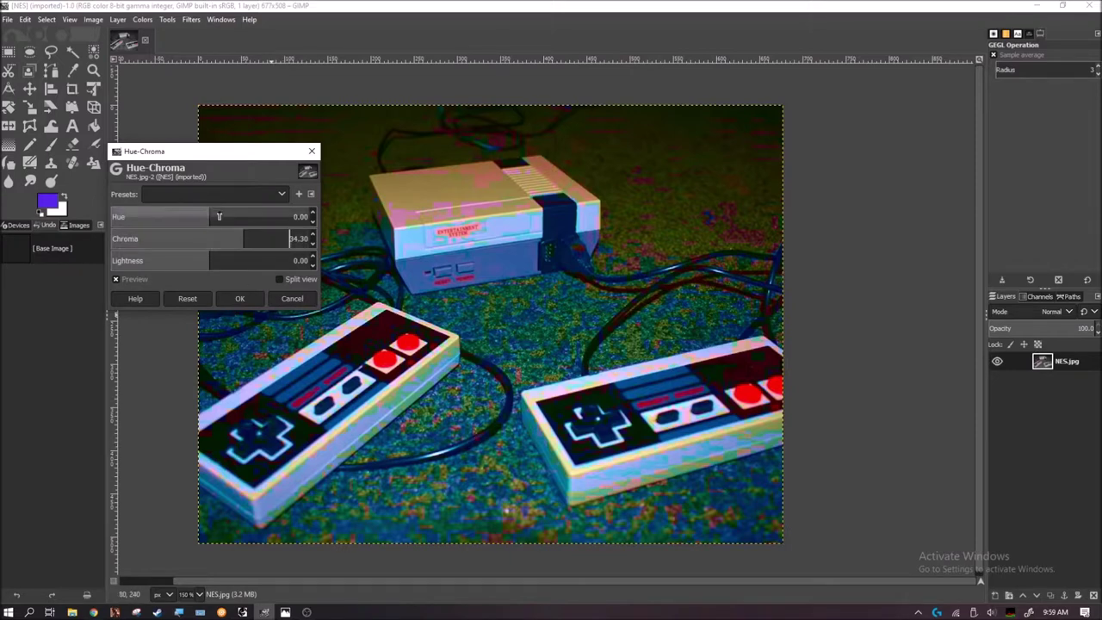
mouse_move(219, 216)
mouse_down()
mouse_move(155, 219)
mouse_move(214, 228)
mouse_up()
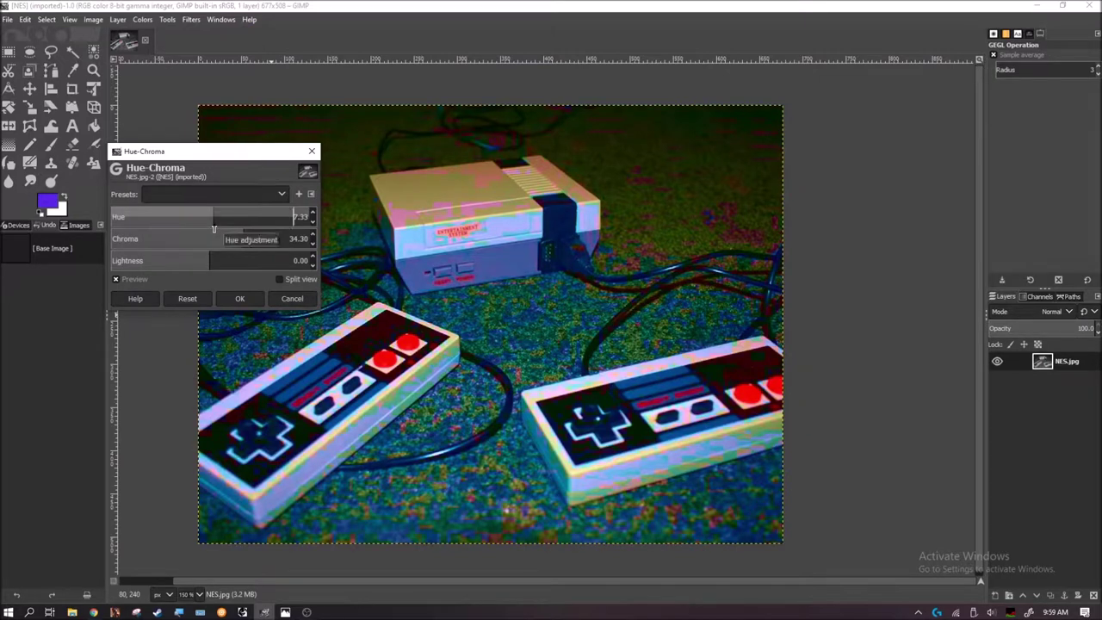
click(239, 298)
Duplicate the NES.jpg layer, creating NES.jpg copy above it, and zoom into the canvas
right_click(1067, 381)
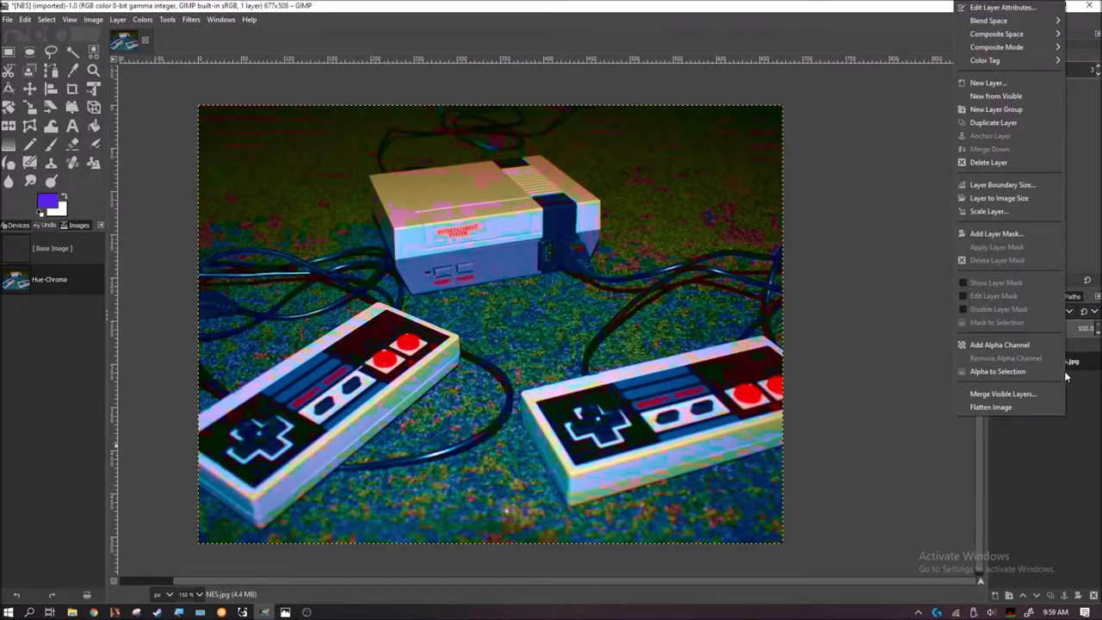
click(1020, 122)
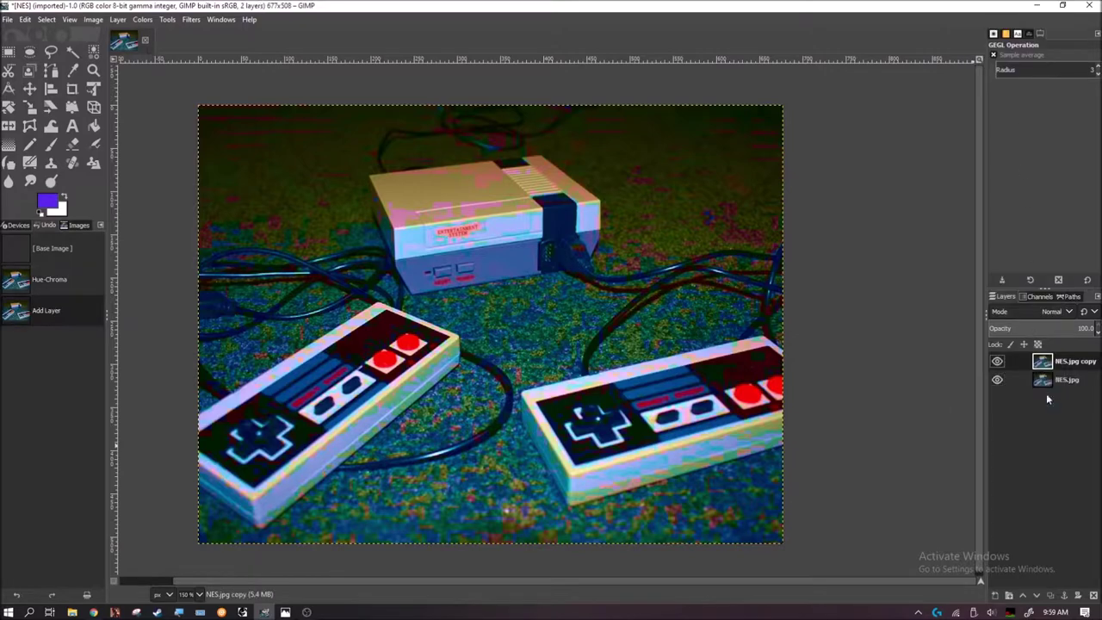
scroll(608, 370, up, 3)
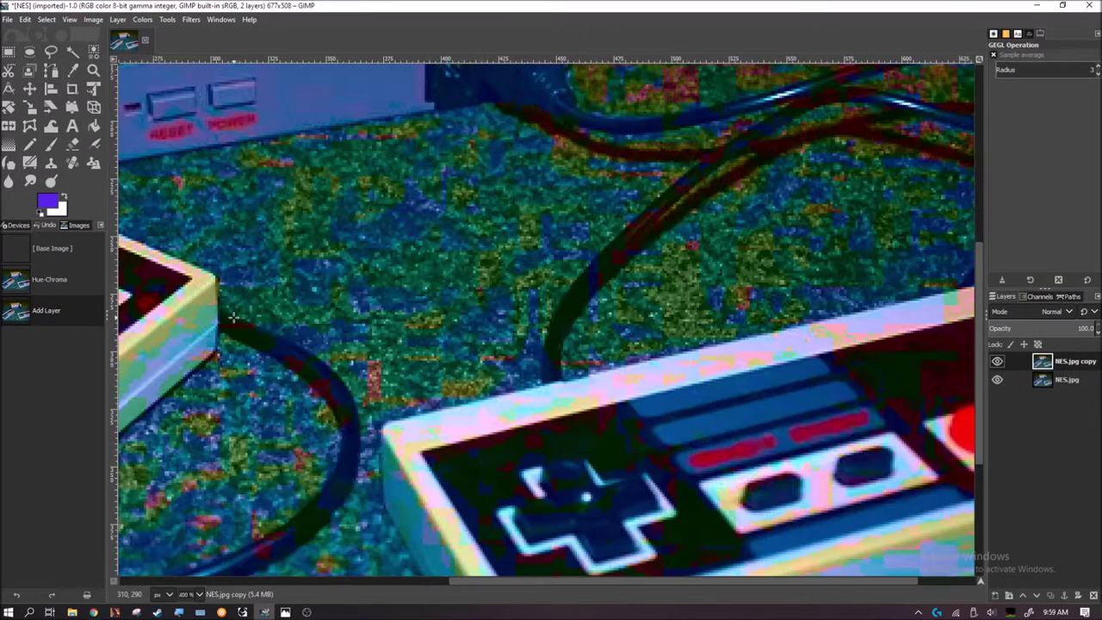
scroll(389, 353, left, 10)
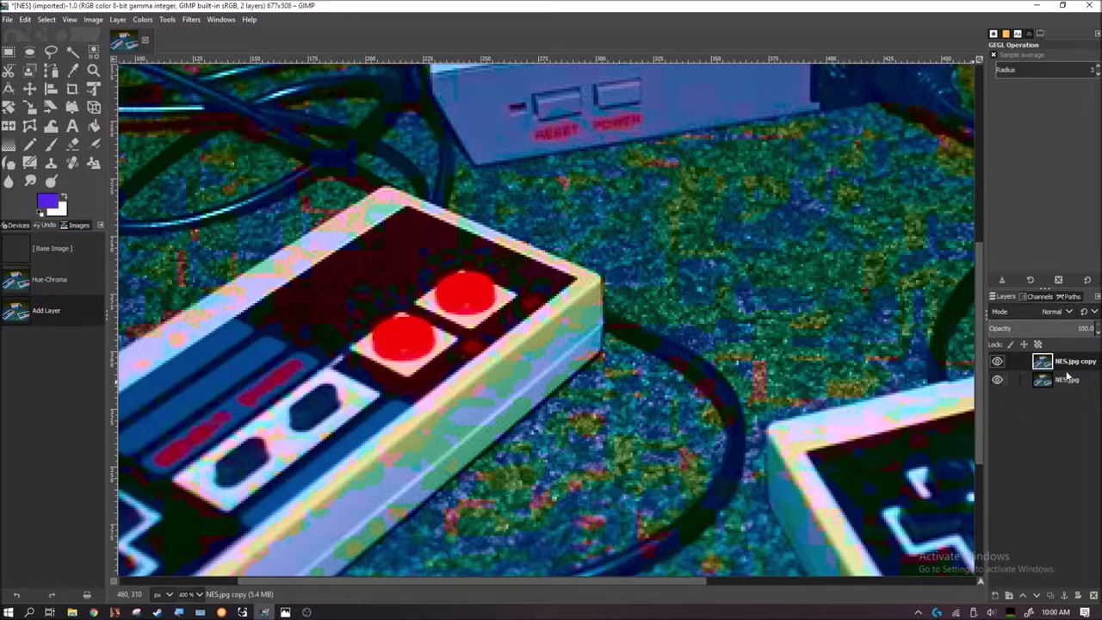
click(191, 19)
Lower the copy layer's opacity to 53.5 and apply Linear Motion Blur, length 4.52, angle 0
mouse_move(176, 23)
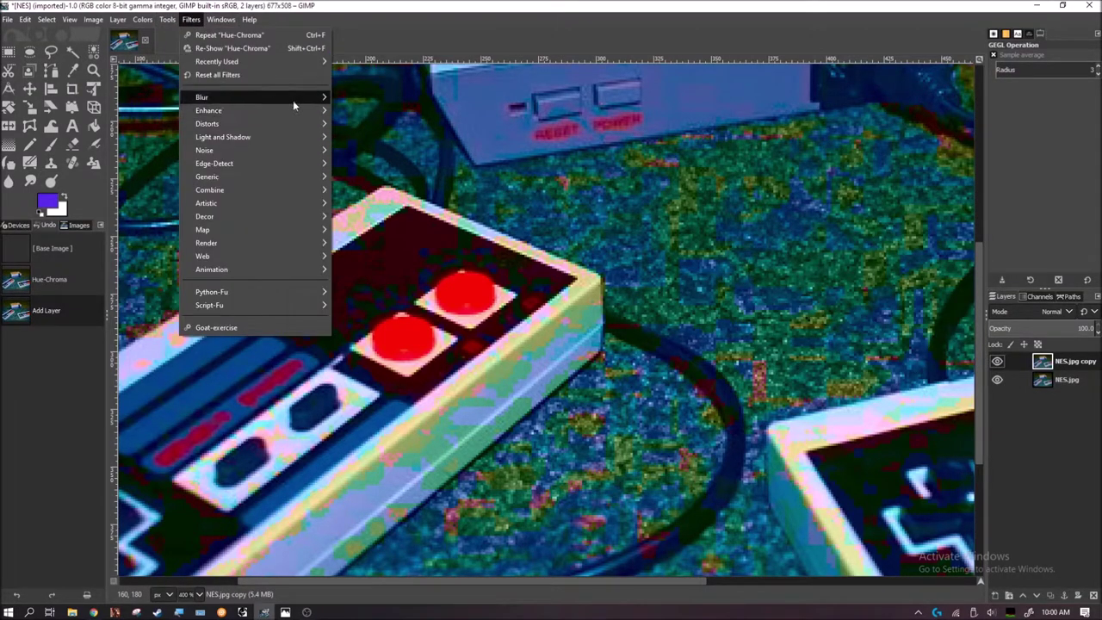
mouse_move(297, 101)
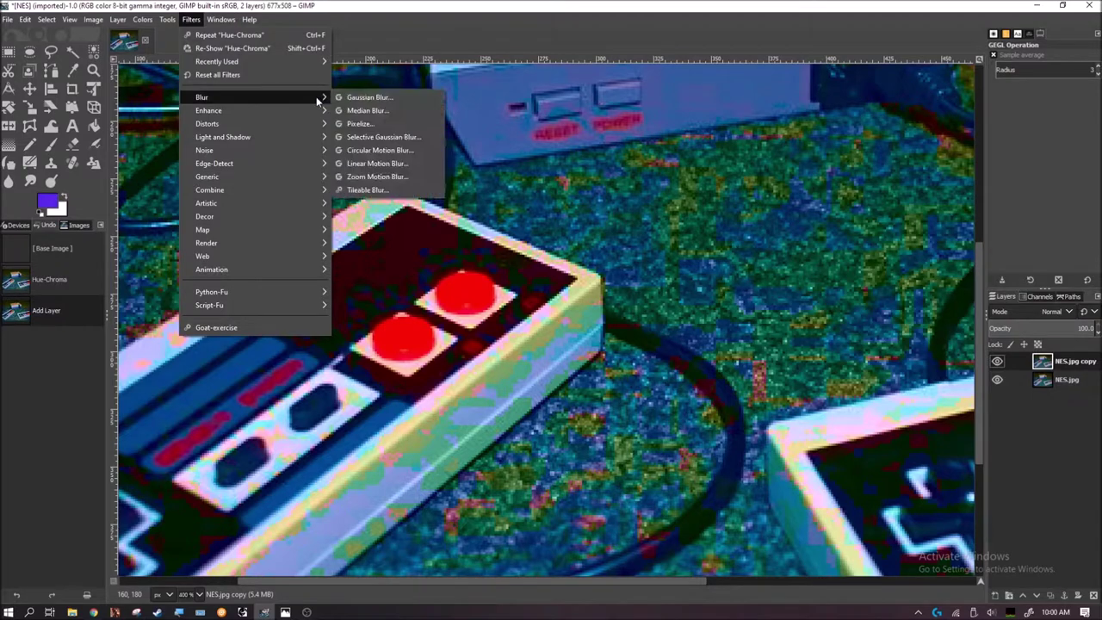
click(415, 164)
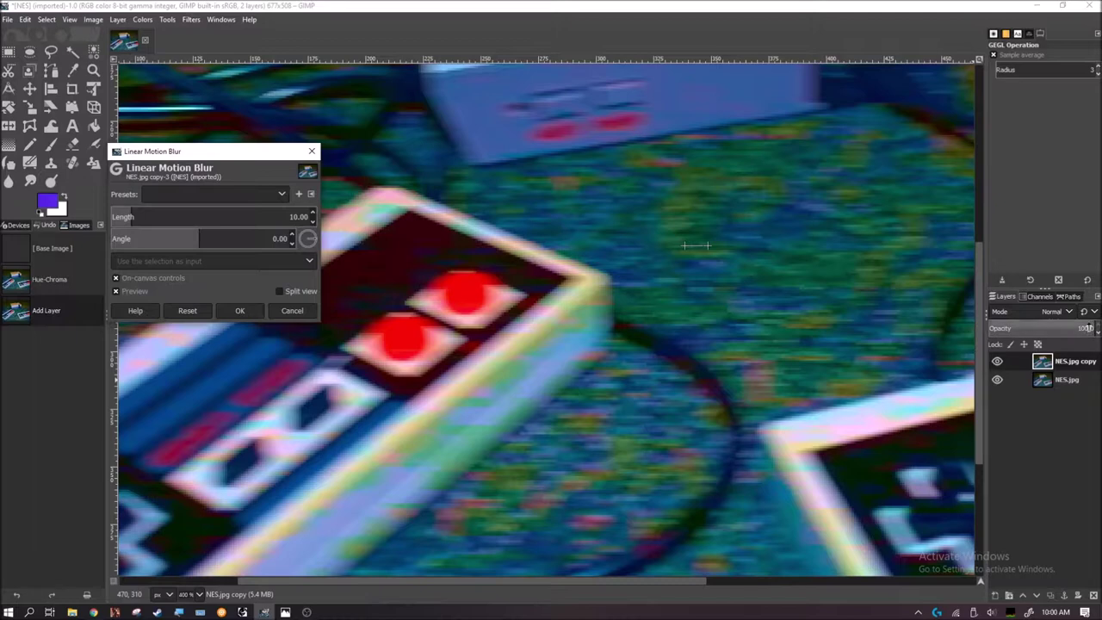
drag(1085, 328, 1045, 328)
mouse_move(125, 216)
mouse_down()
mouse_move(108, 216)
mouse_move(123, 217)
mouse_up()
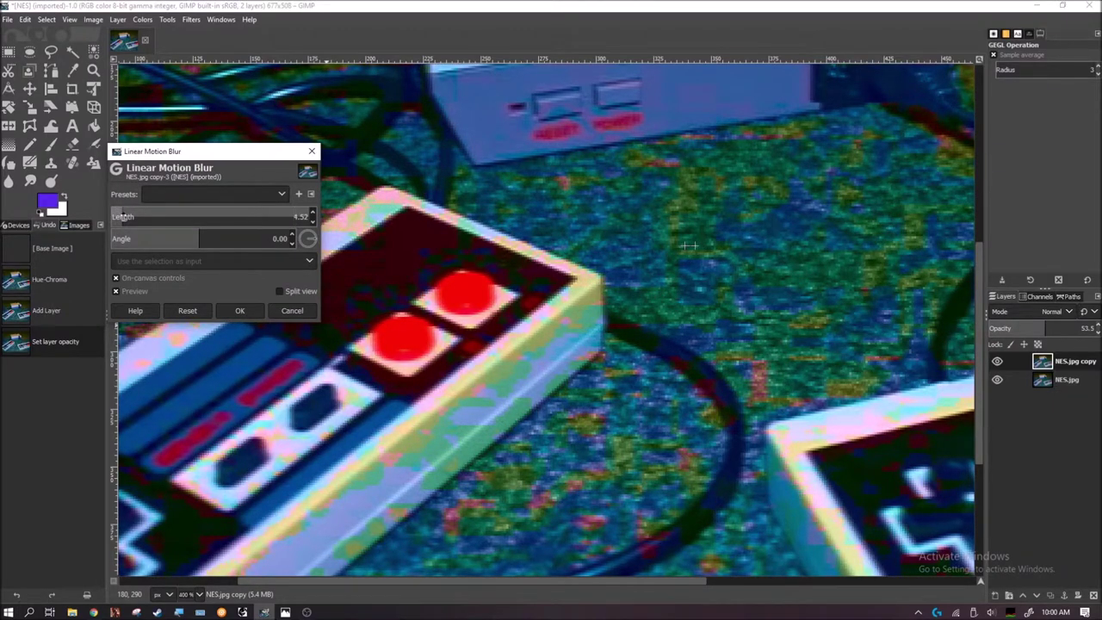
click(240, 311)
Review the motion blur settings without changes, then make the NES.jpg layer active
scroll(712, 325, down, 3)
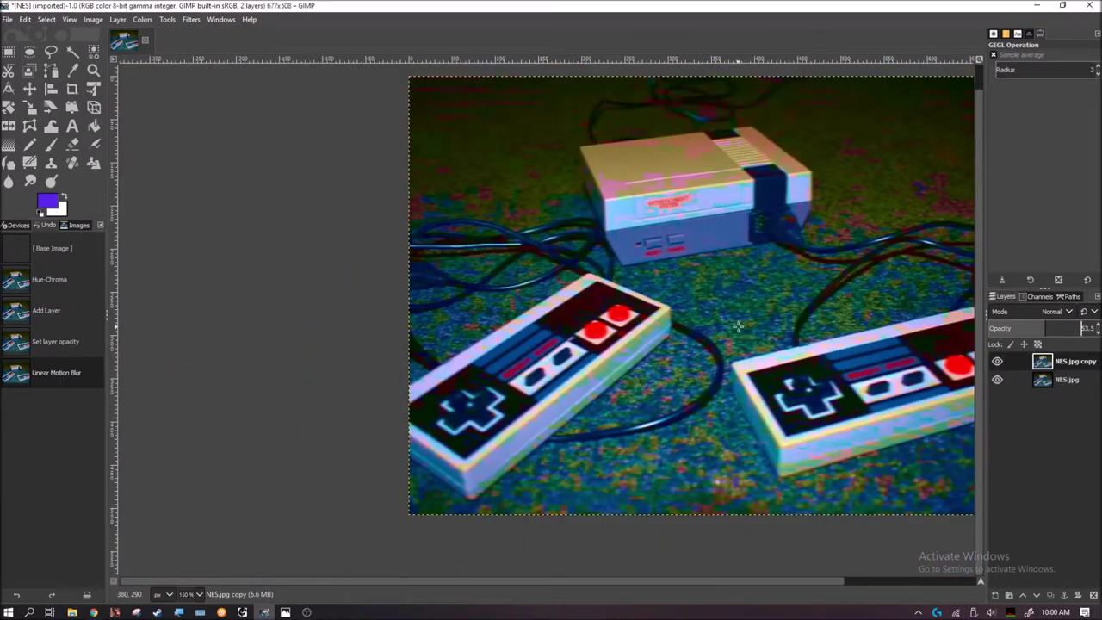
key(shift+ctrl+f)
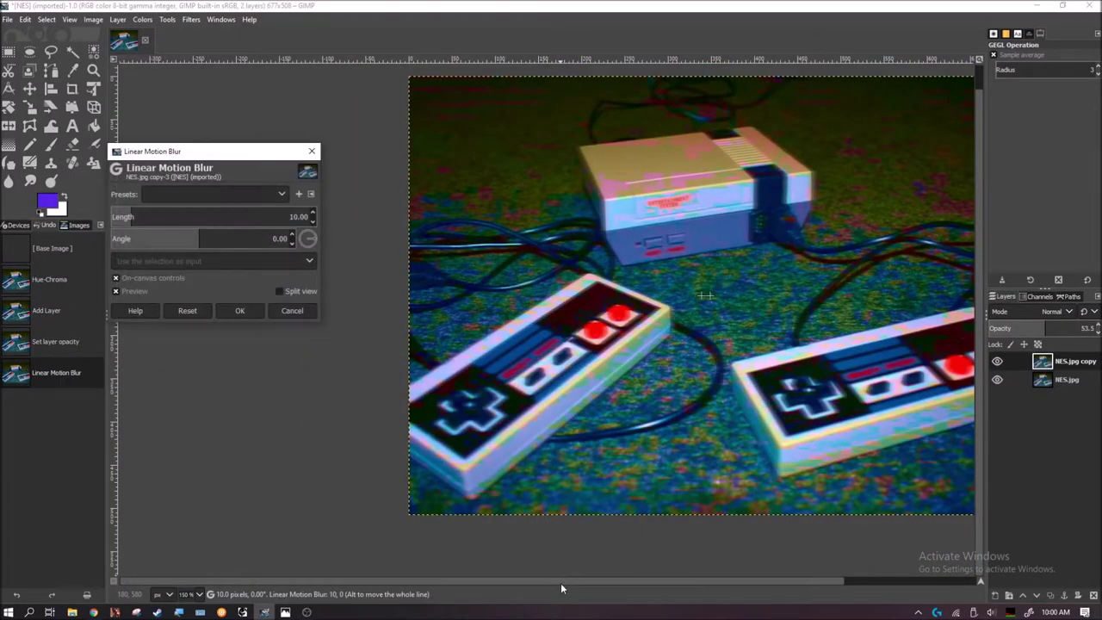
key(Escape)
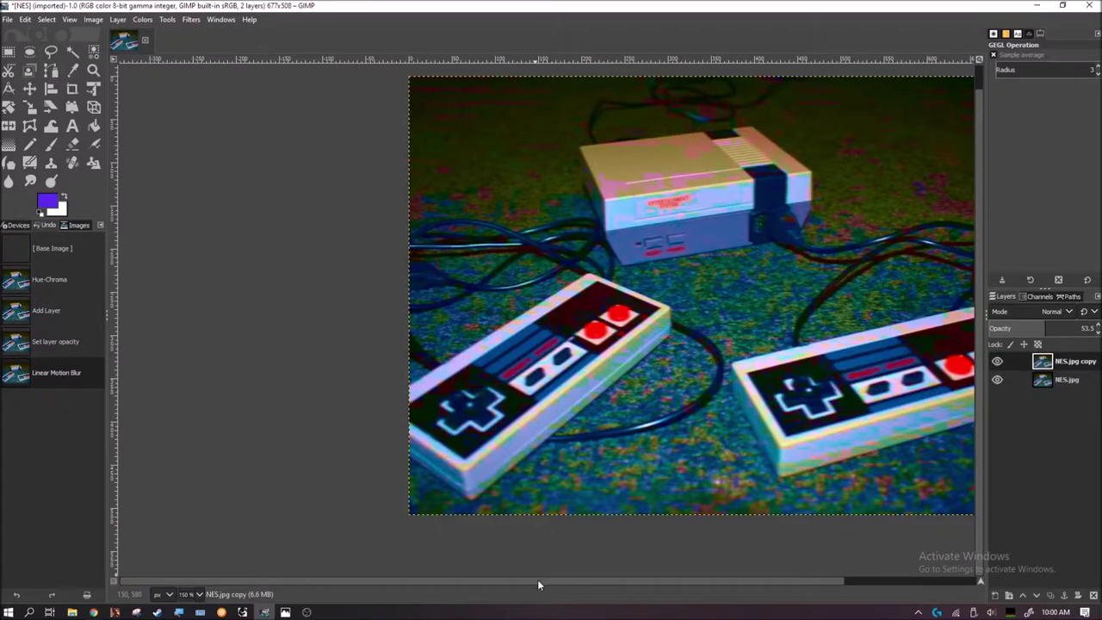
drag(538, 585, 591, 594)
click(1077, 387)
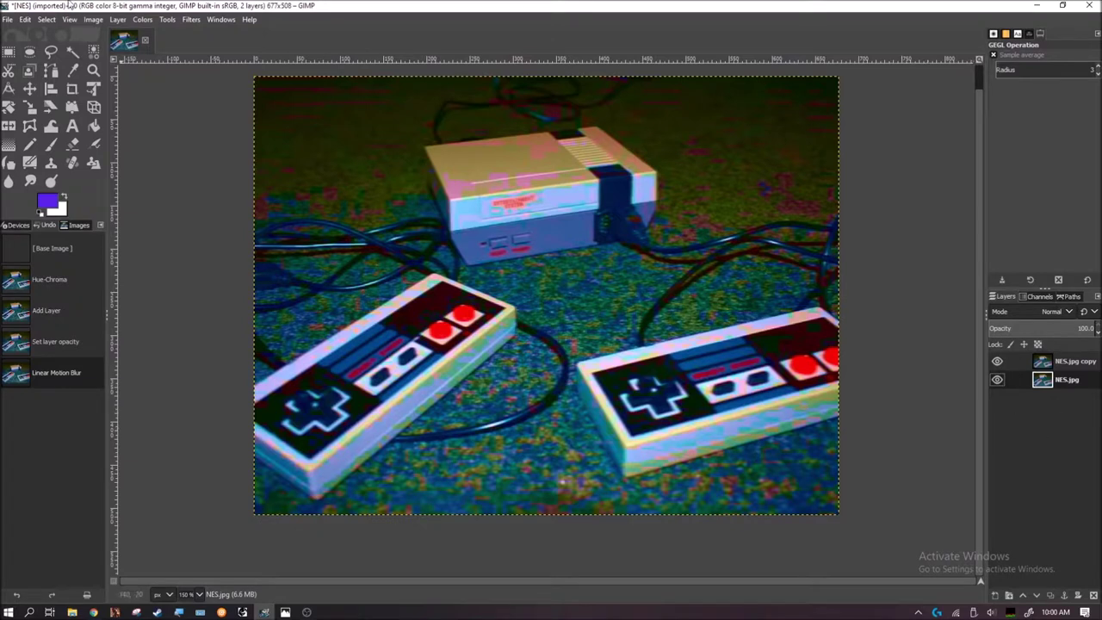
Desaturate the NES.jpg layer with a Saturation scale of 0.041
click(191, 18)
mouse_move(142, 19)
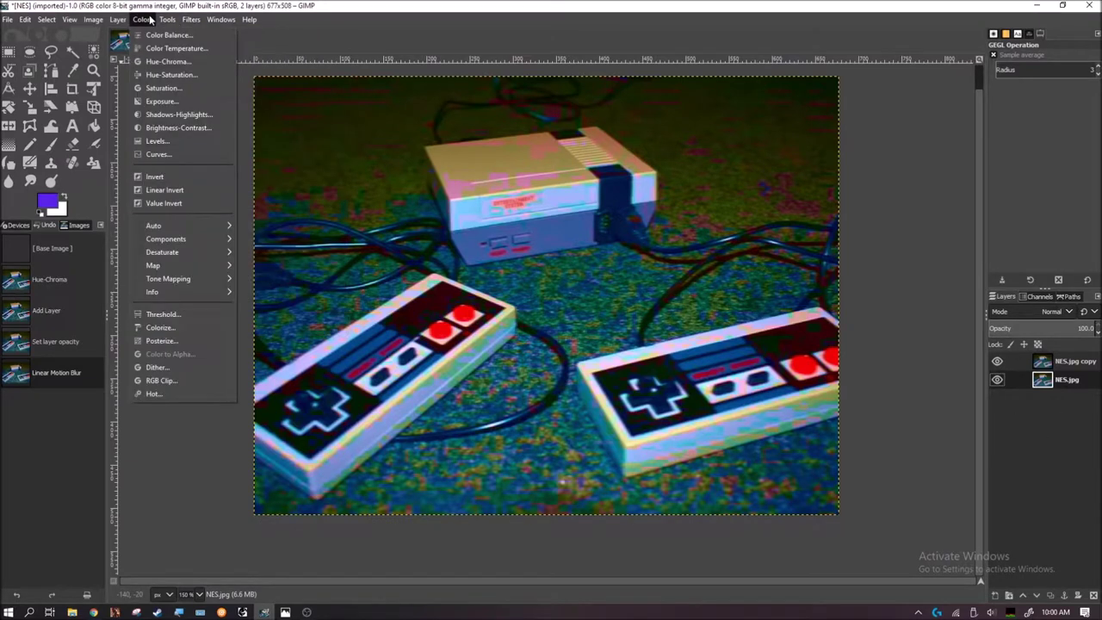
click(224, 88)
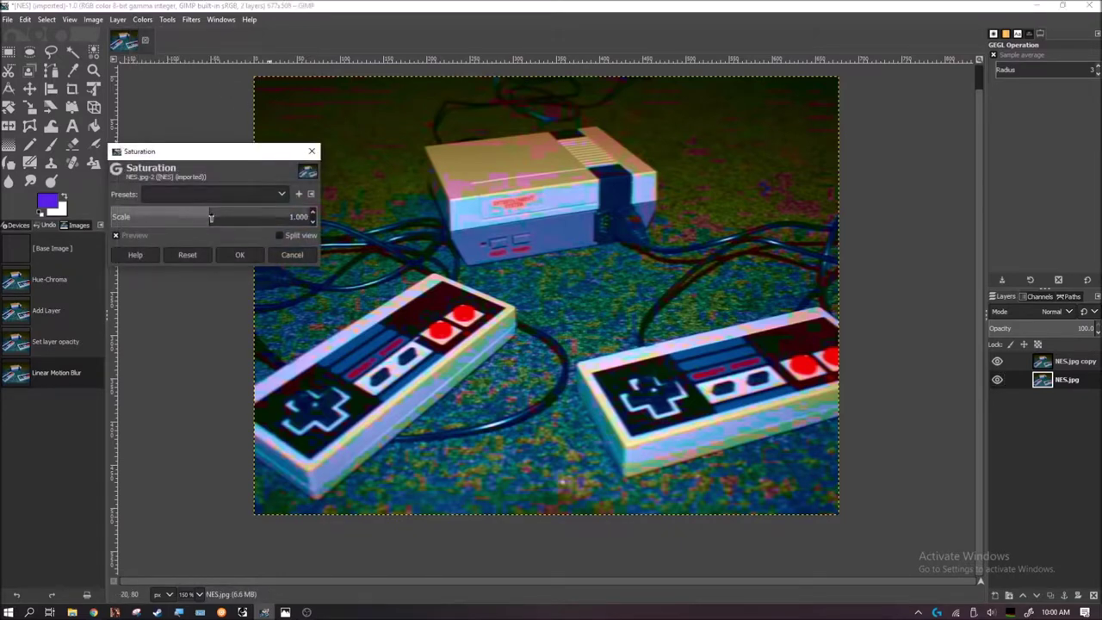
drag(210, 216, 83, 218)
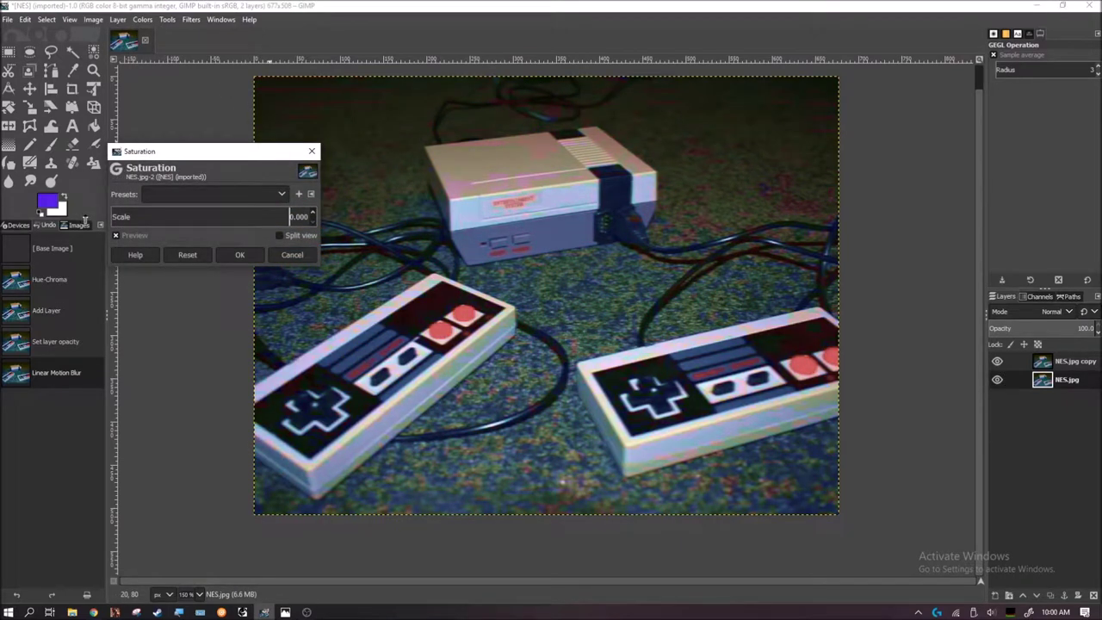
click(236, 255)
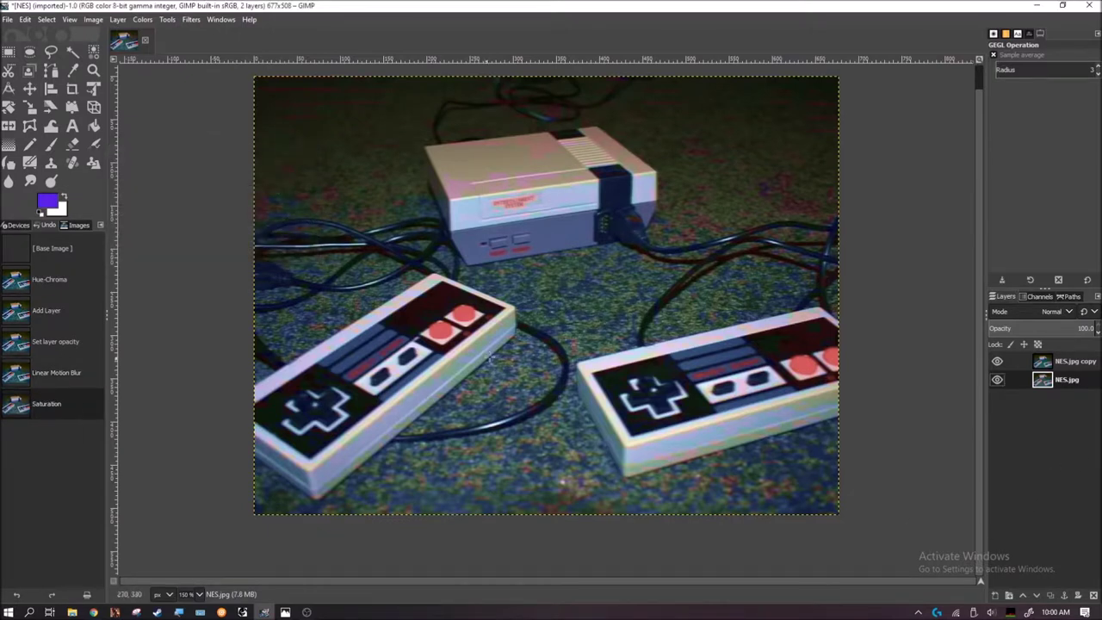
Merge the blurred NES.jpg copy layer down into NES.jpg, leaving a single layer
click(1084, 365)
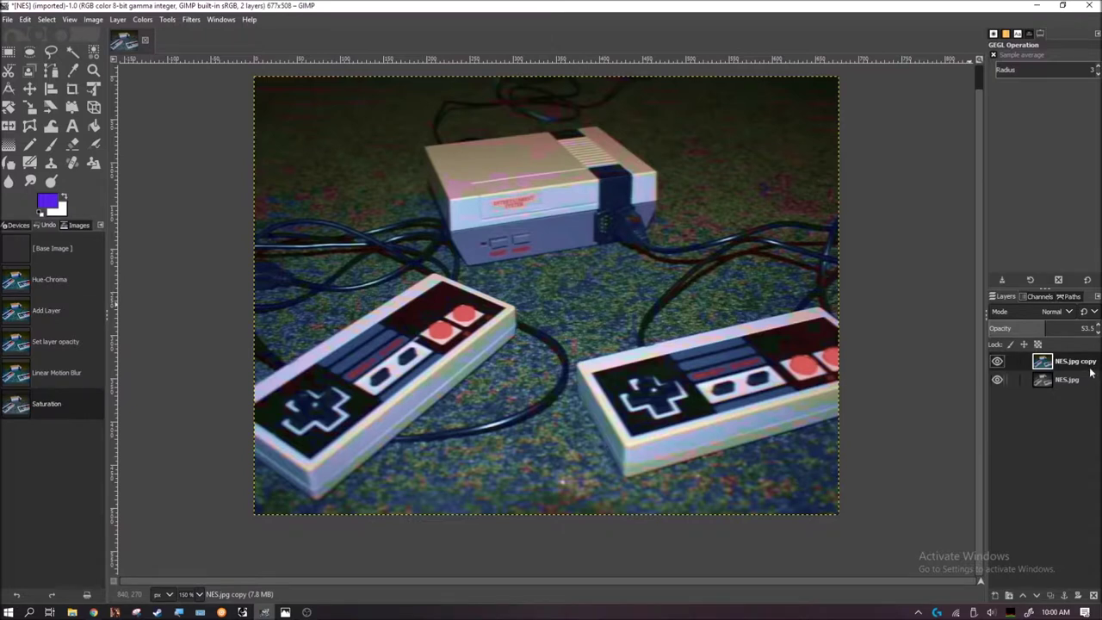
click(1077, 389)
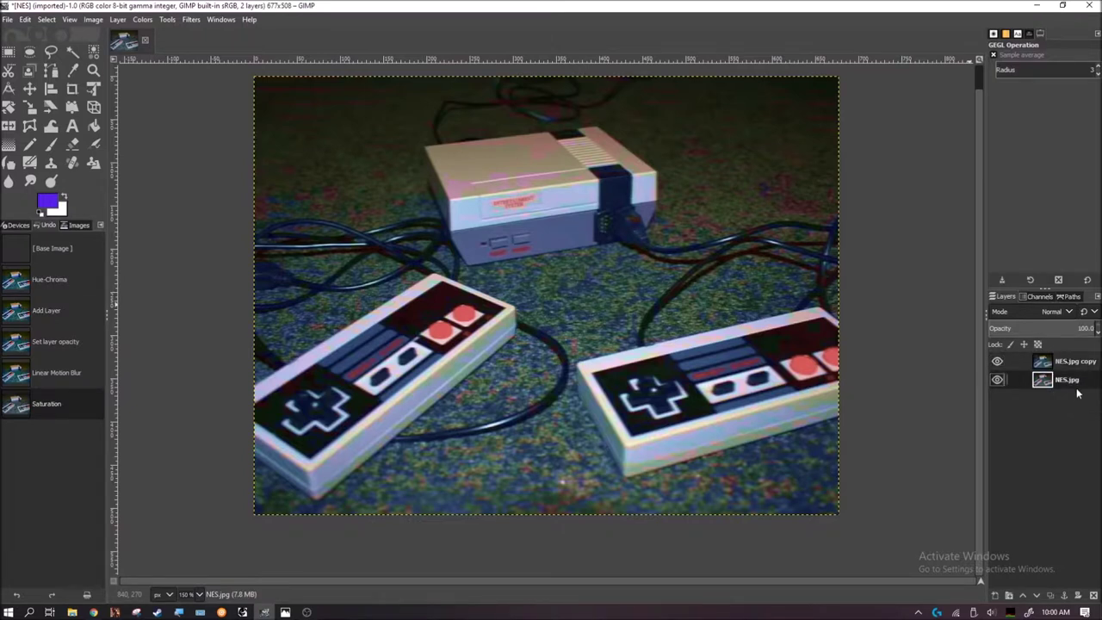
click(1078, 363)
right_click(1078, 363)
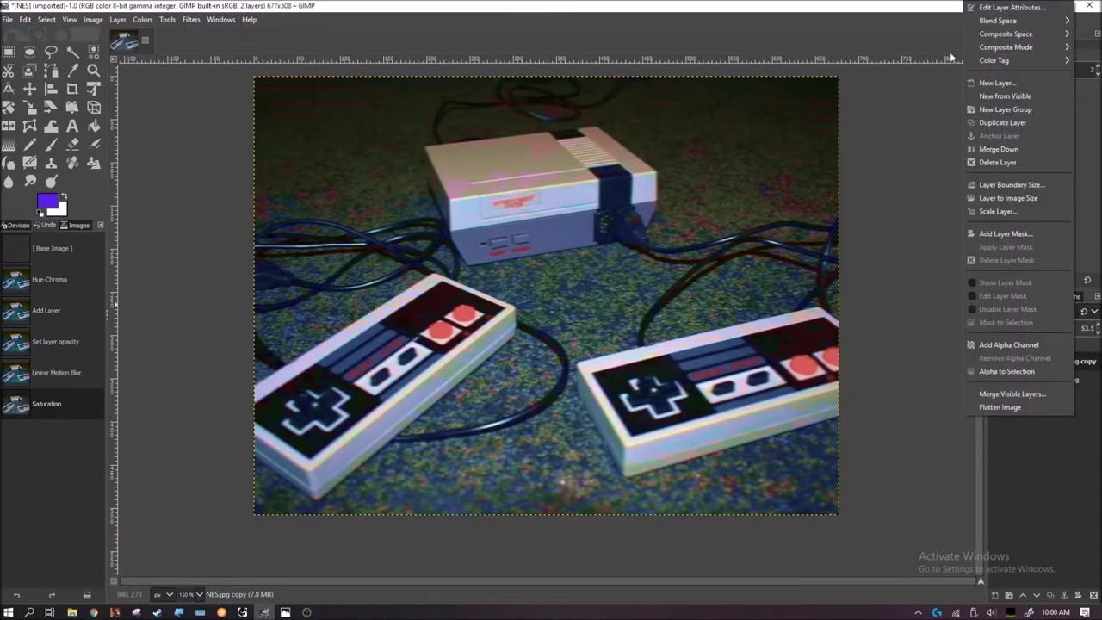
click(1032, 152)
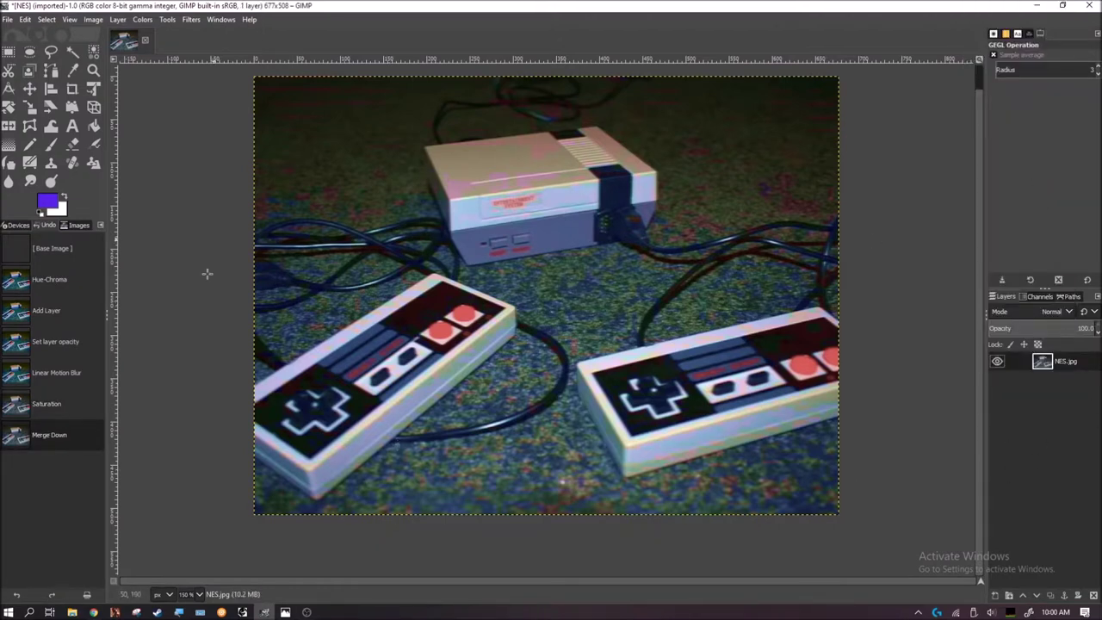
click(172, 21)
Open the Video Degradation filter from Distorts and preview the Striped pattern
mouse_move(189, 21)
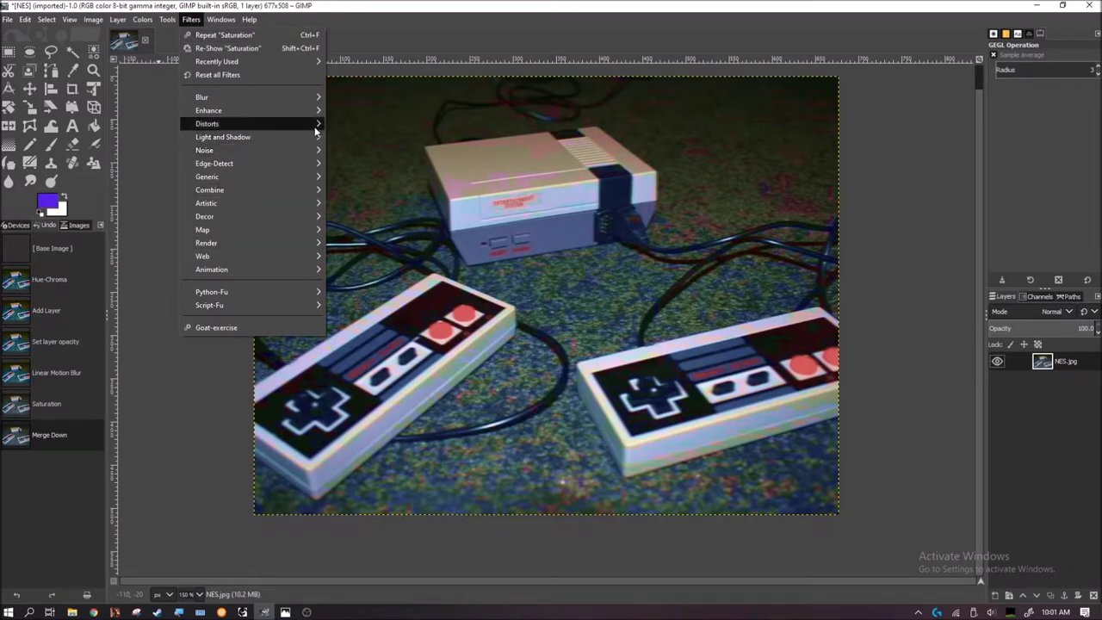
mouse_move(314, 124)
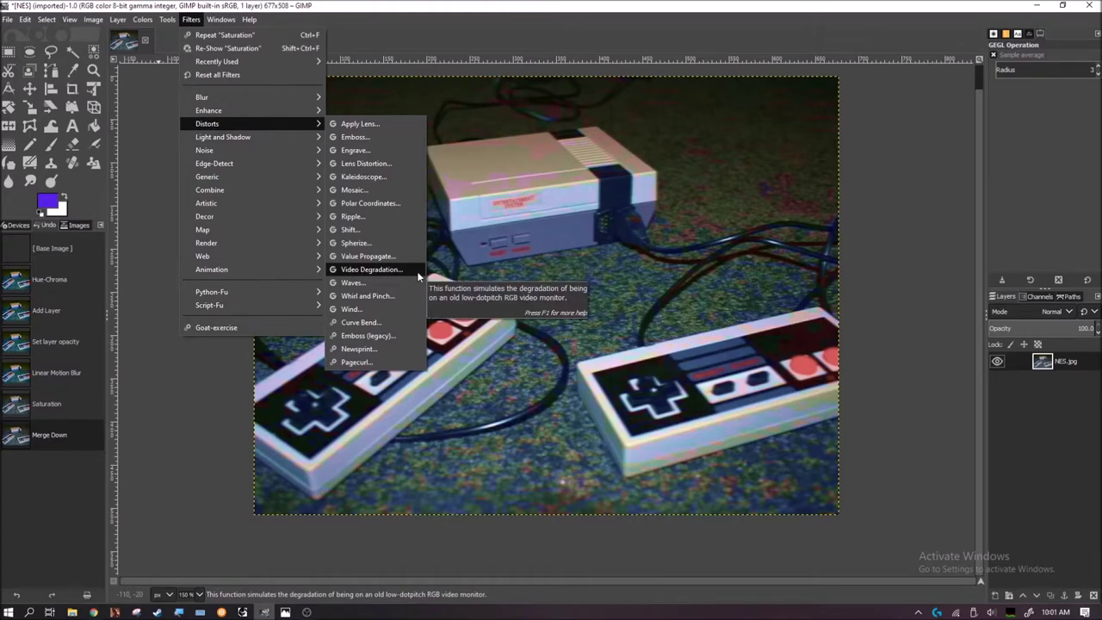
click(371, 270)
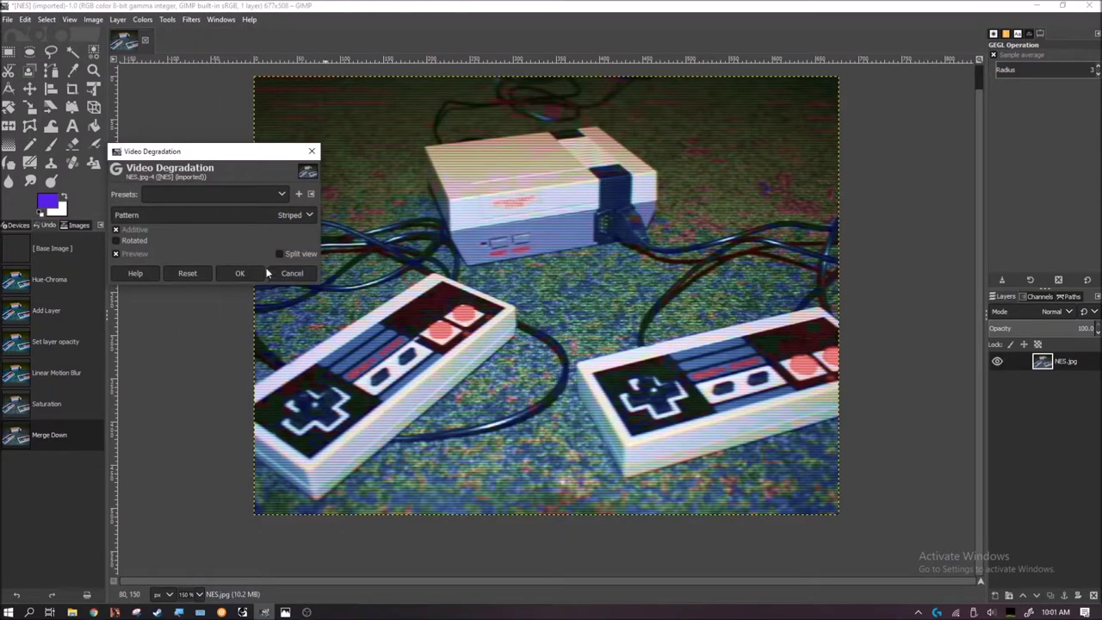
click(289, 218)
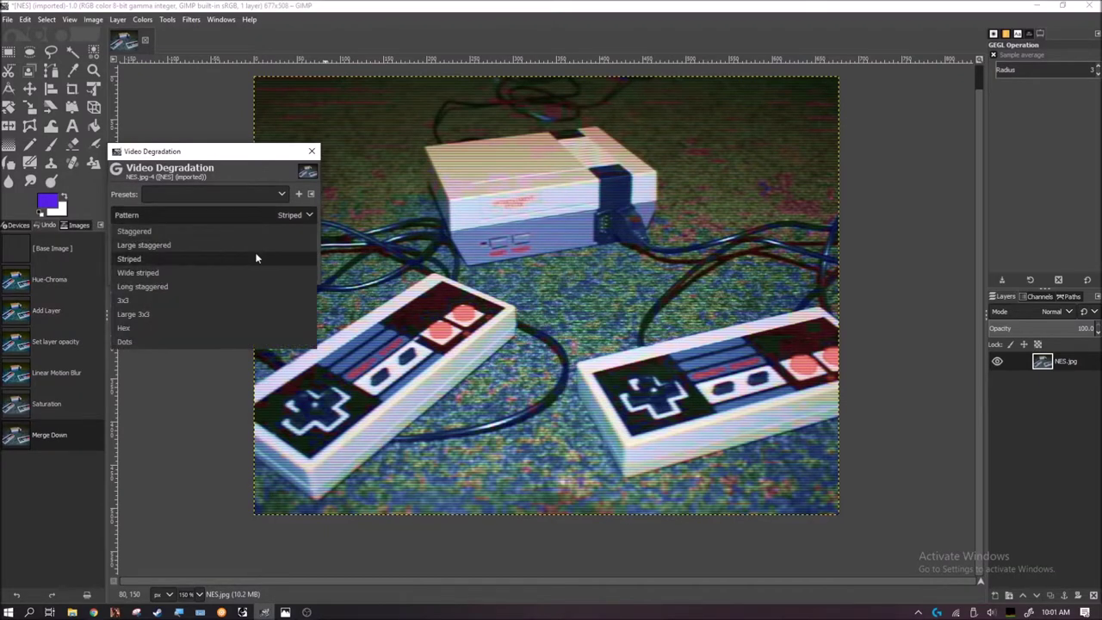
click(216, 255)
Switch the Video Degradation pattern to Long staggered and compare the preview
scroll(629, 300, up, 3)
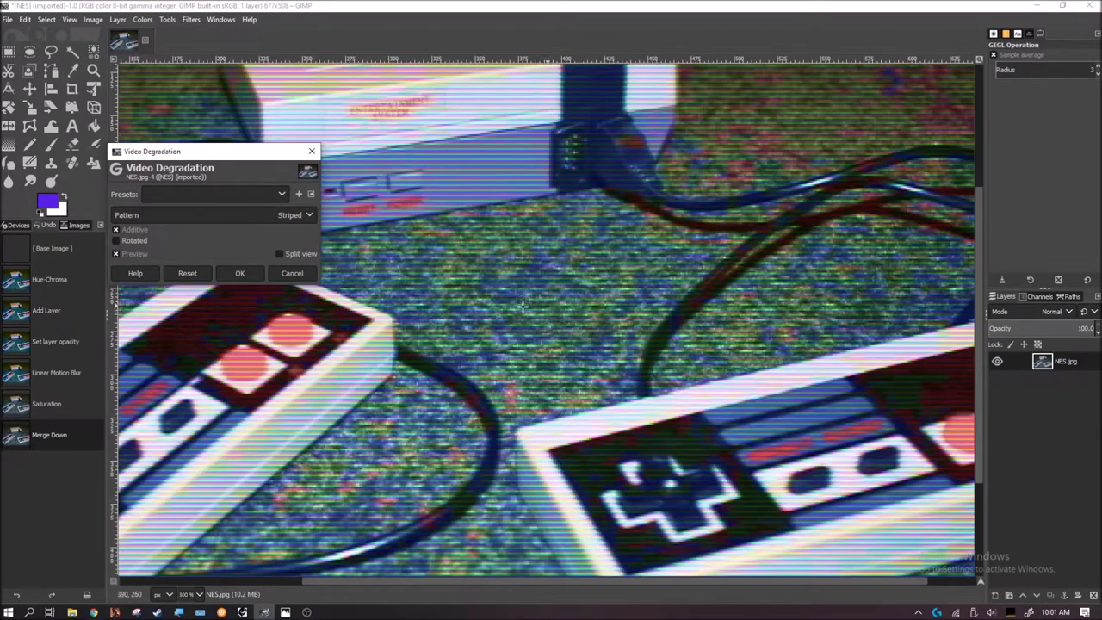
click(179, 220)
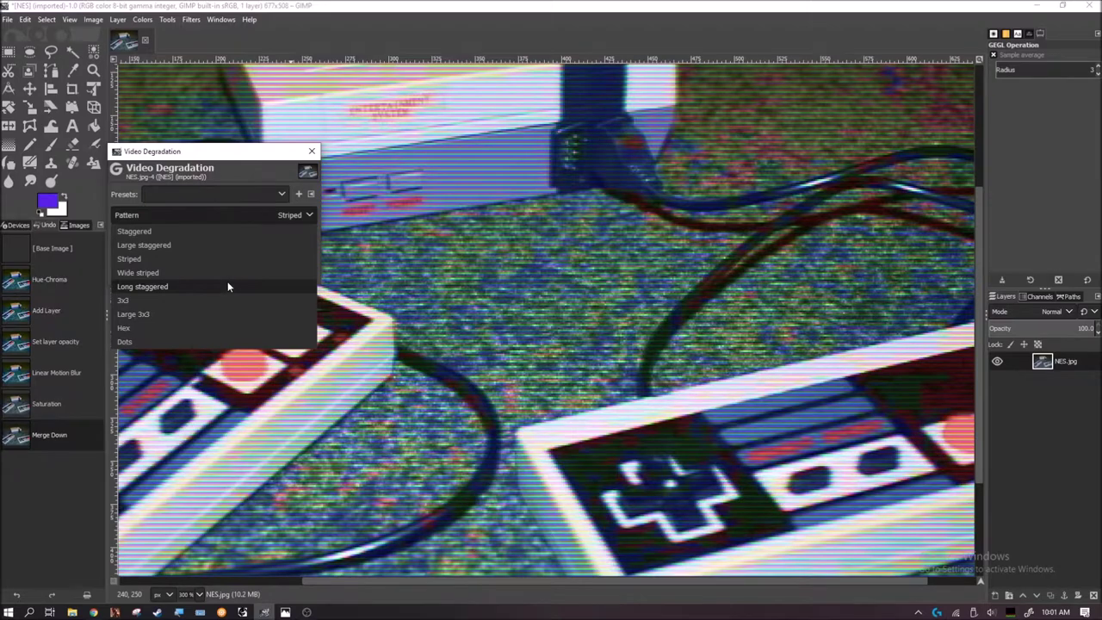
click(227, 286)
scroll(488, 312, down, 3)
scroll(489, 312, up, 3)
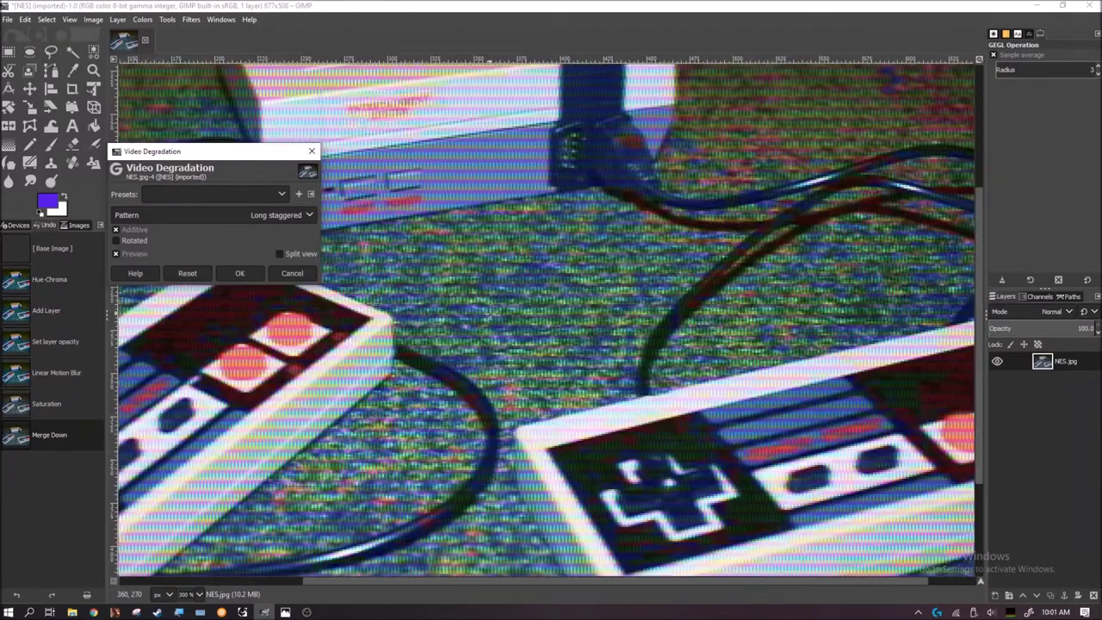
click(185, 218)
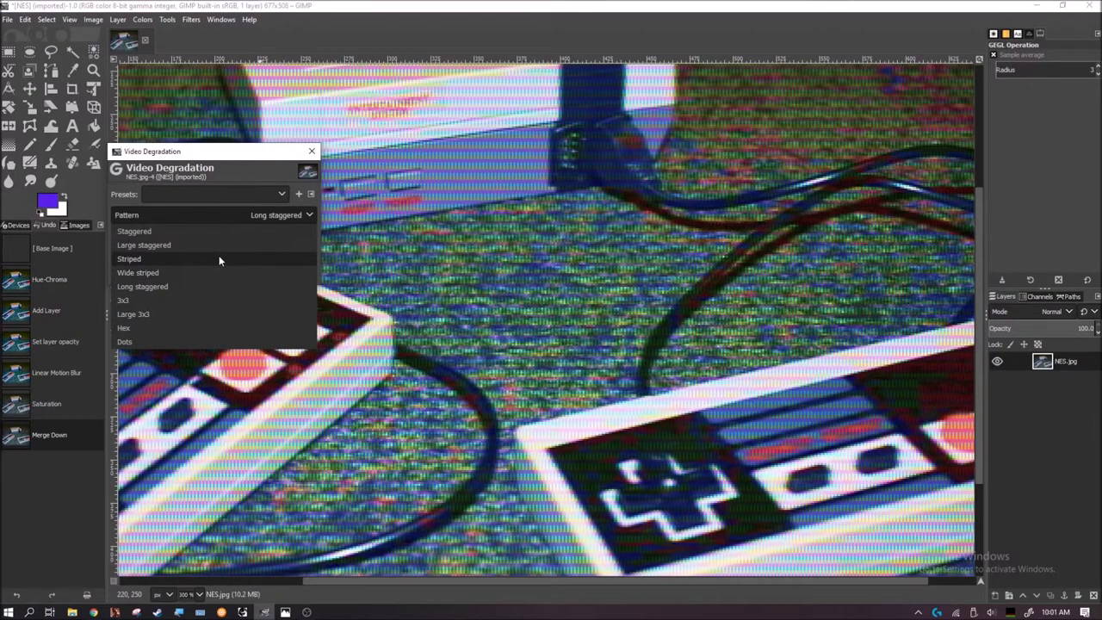